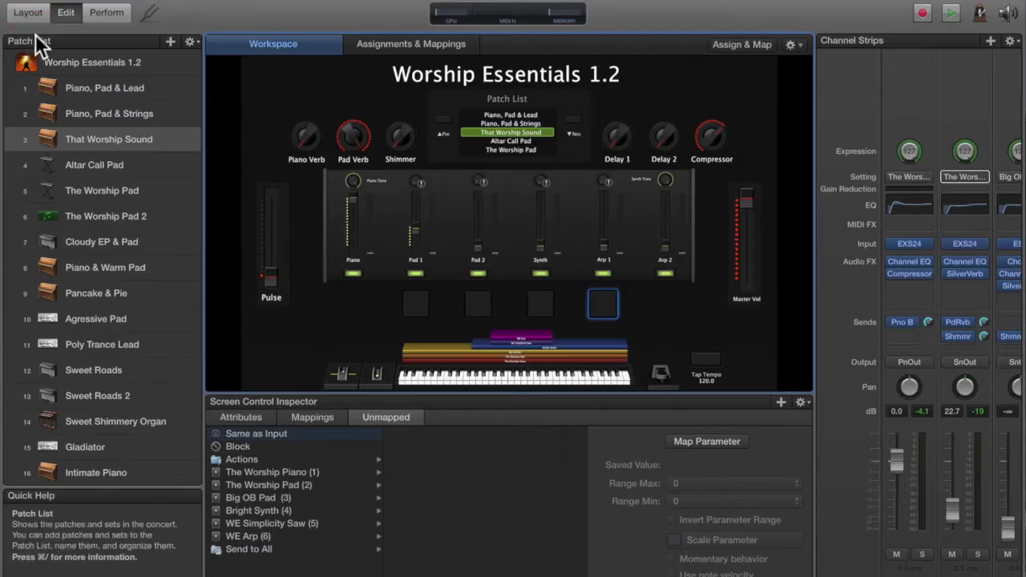
Switch the concert to layout editing.
left_click(28, 13)
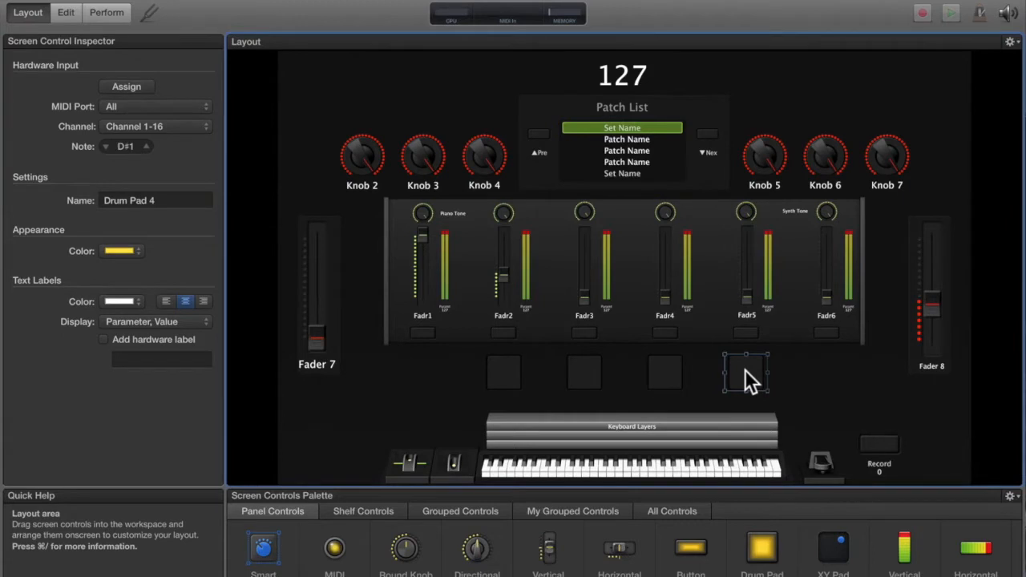
left_click_drag(766, 561, 438, 384)
left_click_drag(440, 429, 438, 389)
left_click_drag(442, 354, 444, 370)
key("Delete")
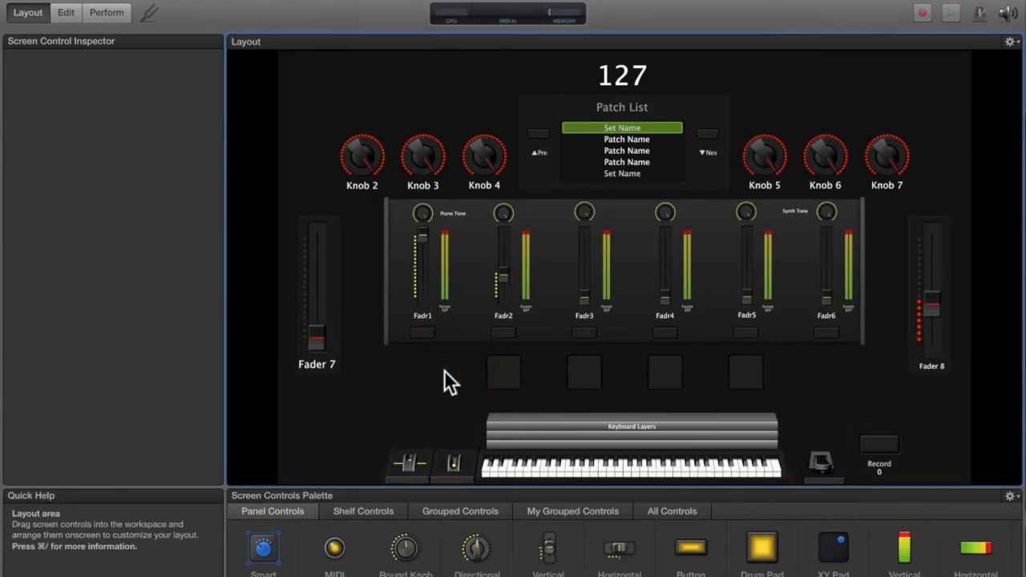
Assign Drum Pad 1 to hardware note C3 and Drum Pad 2 to D3, both on channel 2 of the Akai MPK88.
left_click(505, 372)
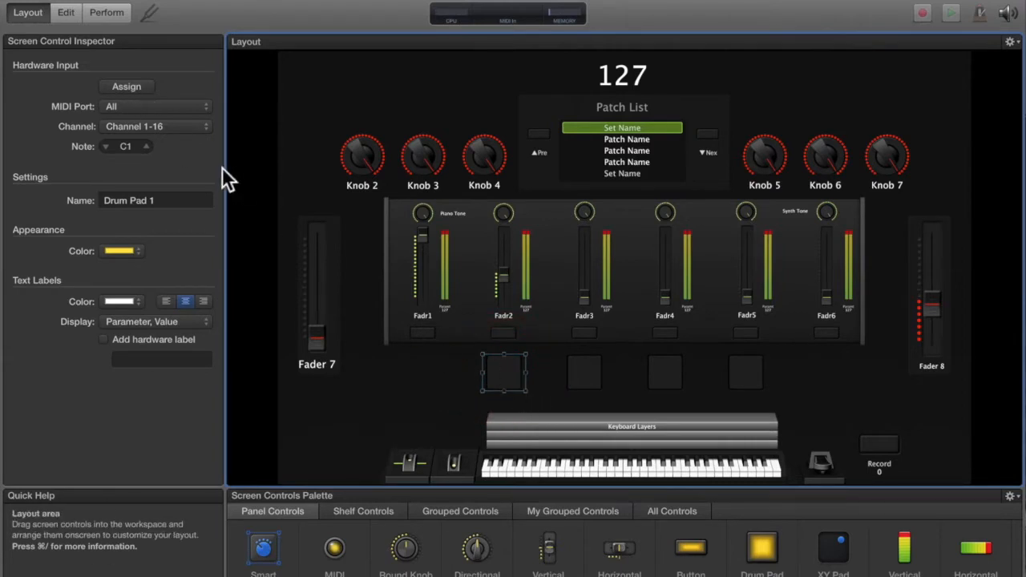
left_click(133, 85)
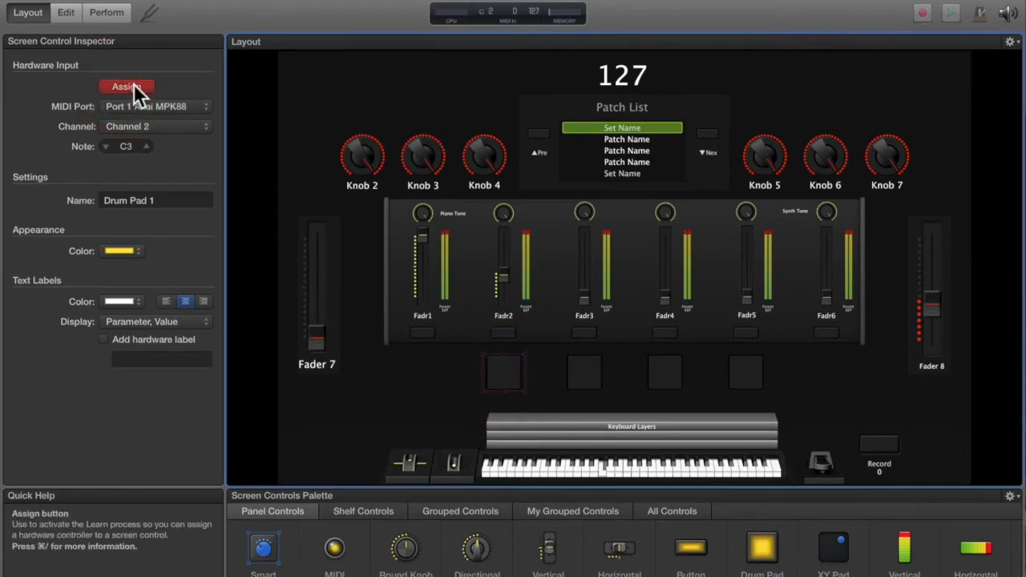
left_click(133, 83)
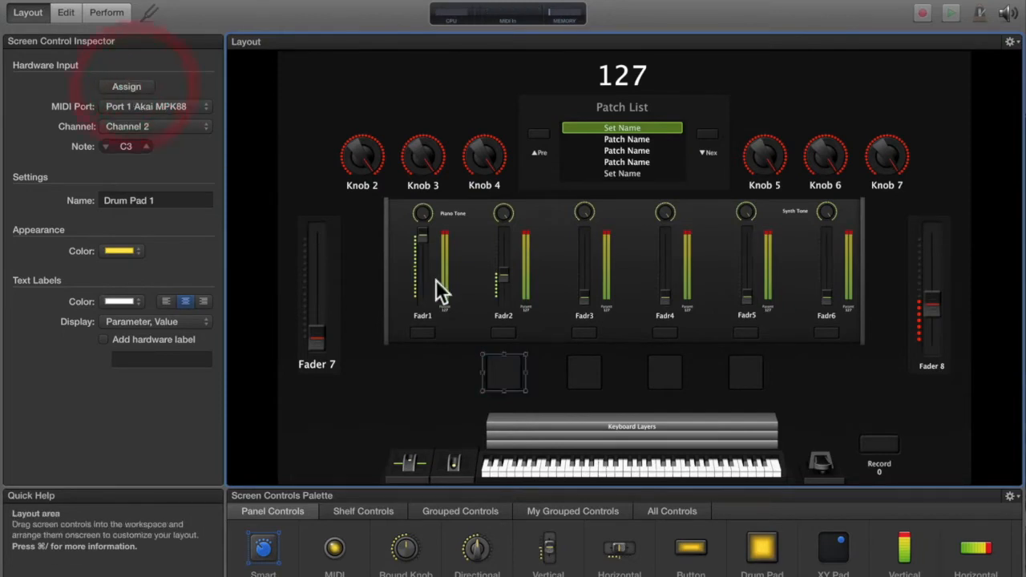
left_click(586, 373)
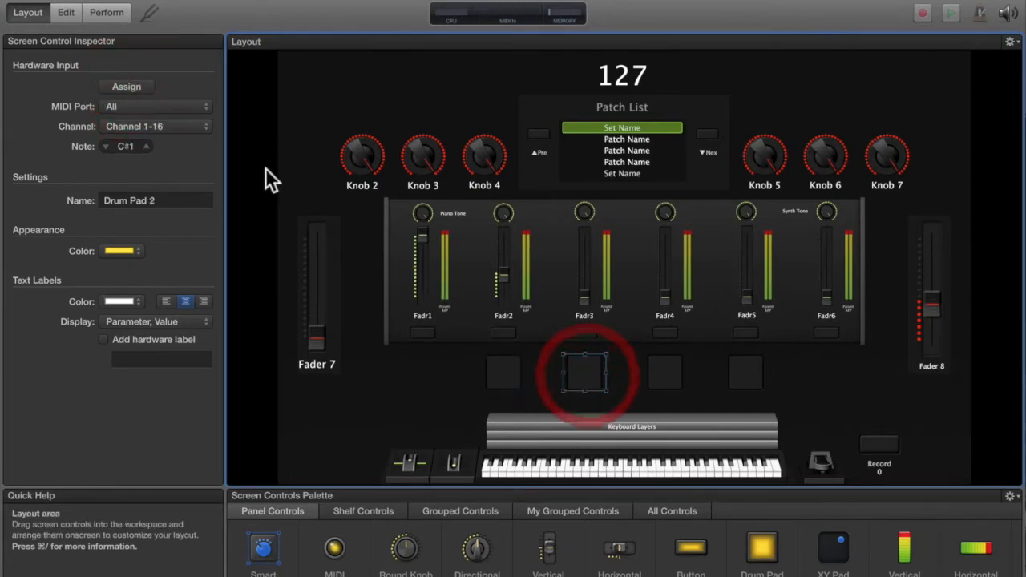
left_click(133, 86)
left_click(135, 83)
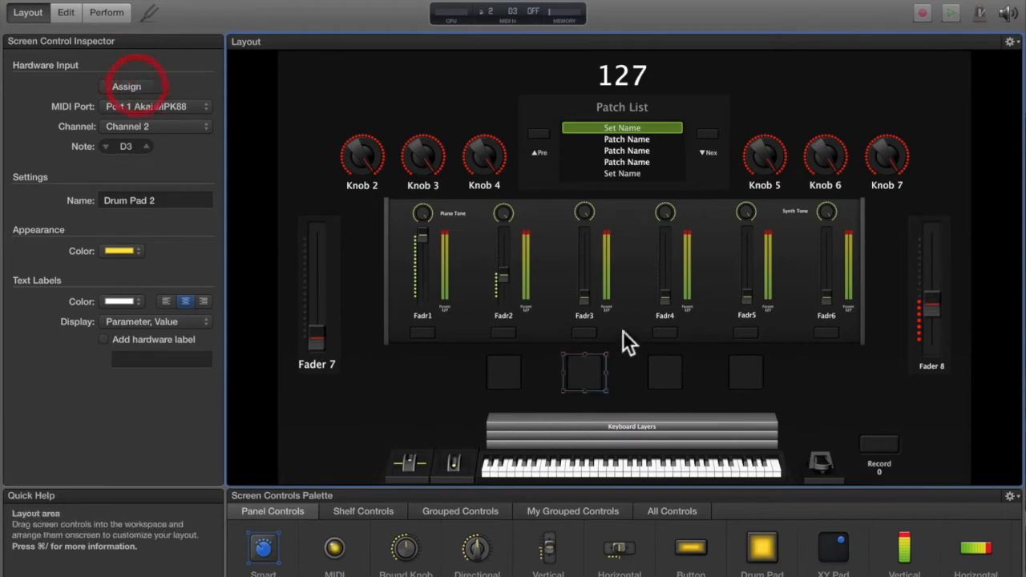
Assign Drum Pad 3 to hardware note E3 and Drum Pad 4 to F3, both on channel 2 of the Akai MPK88.
left_click(653, 372)
left_click(137, 86)
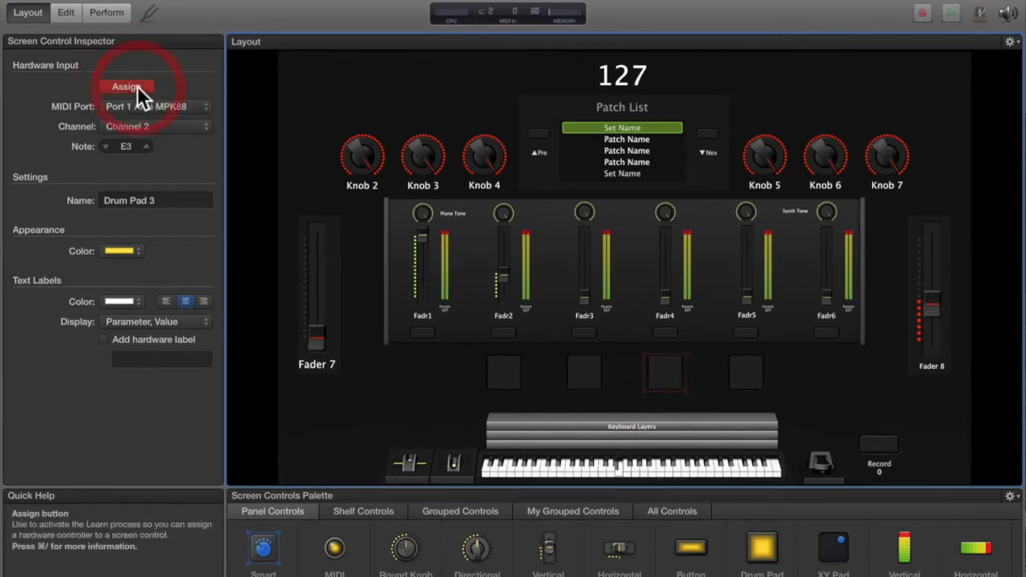
left_click(754, 383)
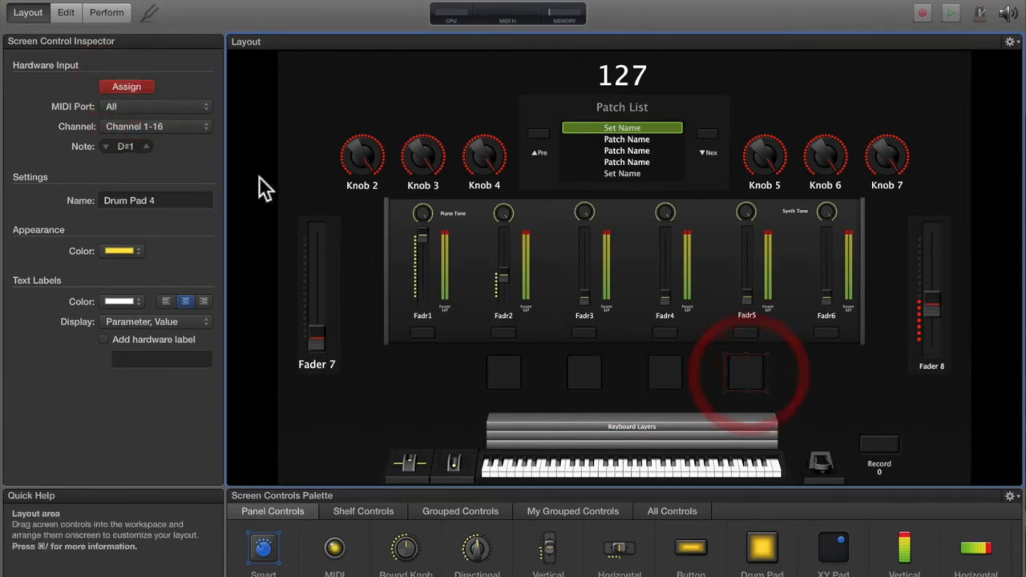
left_click(131, 81)
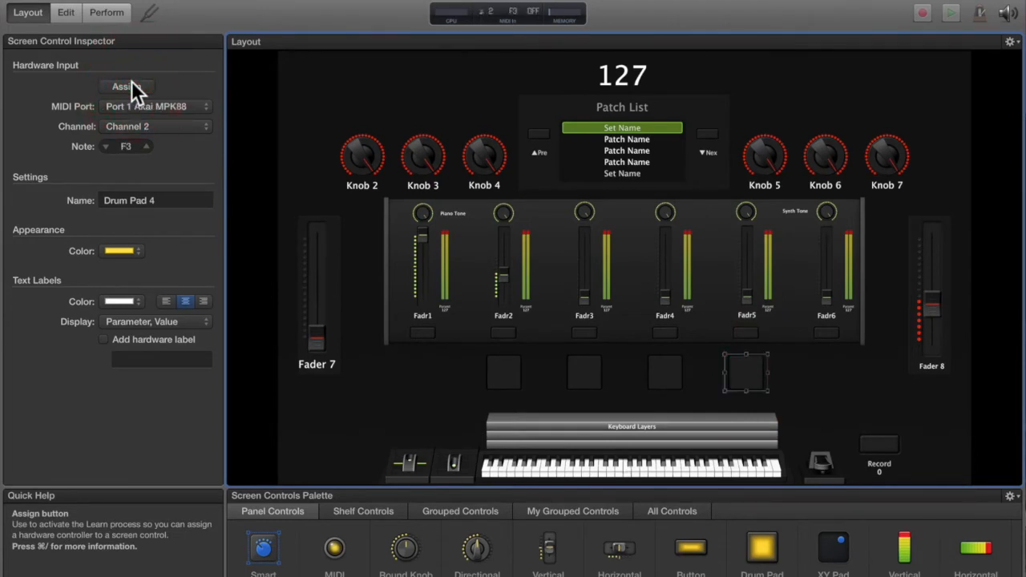
Assign the on-screen keyboard to the Akai MPK88 on channel 1 and compare its assignment with Drum Pad 1.
left_click(629, 473)
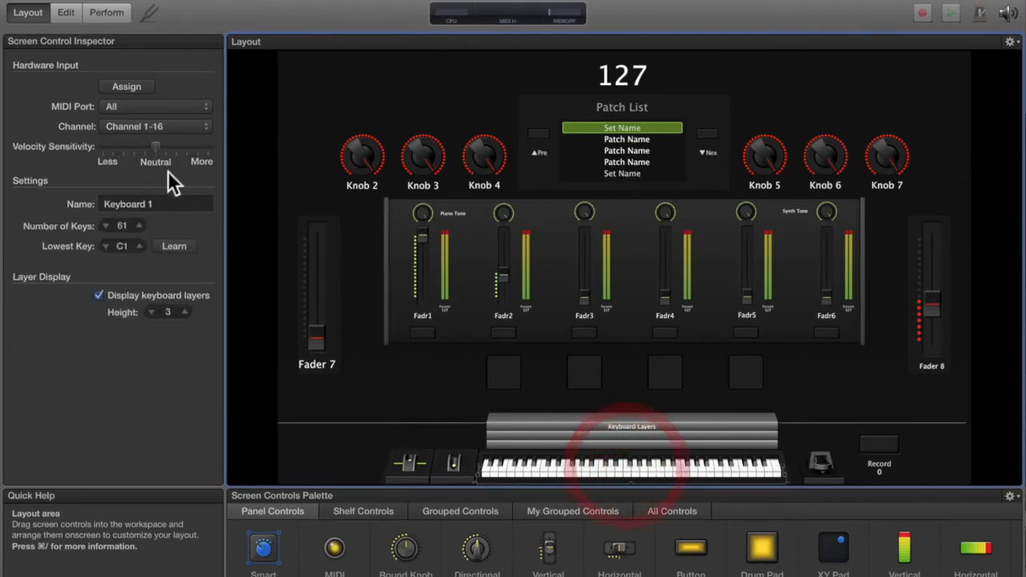
left_click(128, 84)
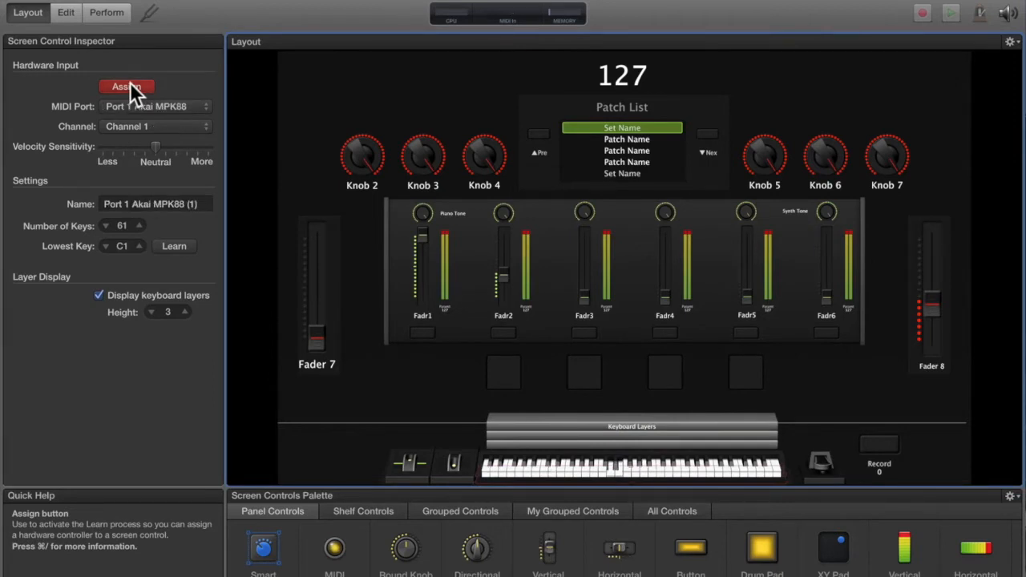
left_click(127, 85)
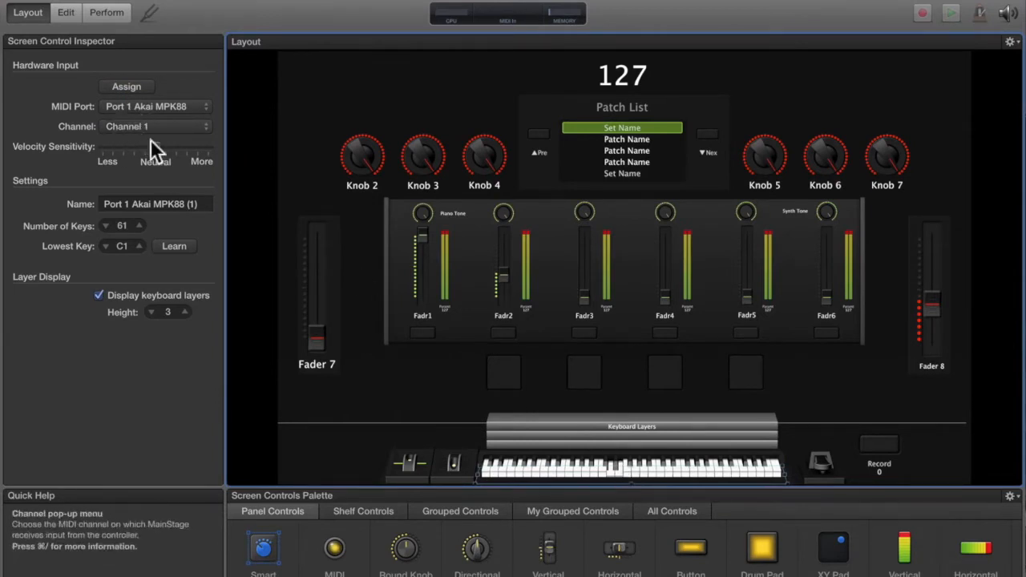
left_click(494, 370)
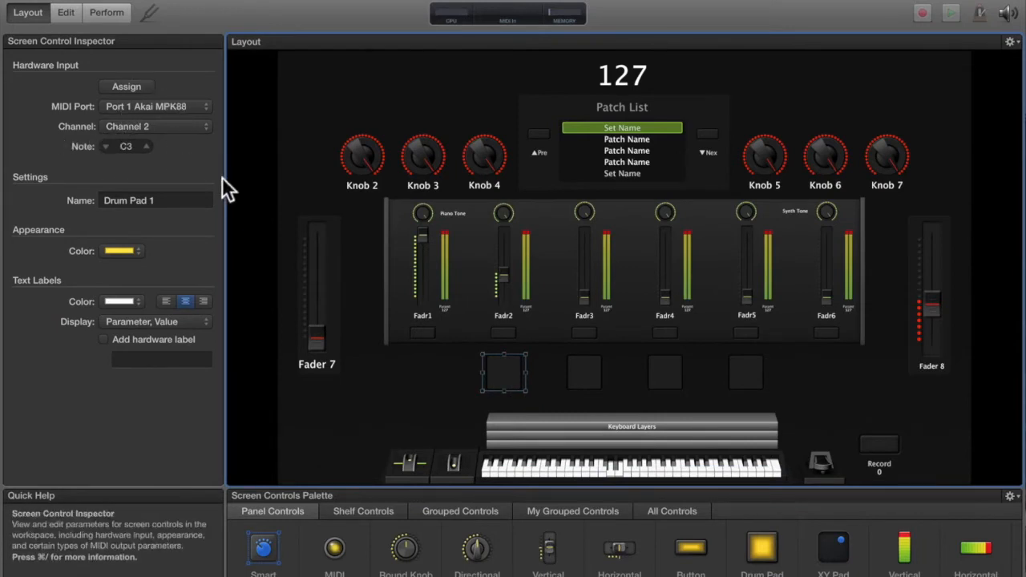
Return to patch editing, look through the first few patches and select the Worship Essentials 1.2 concert.
left_click(66, 11)
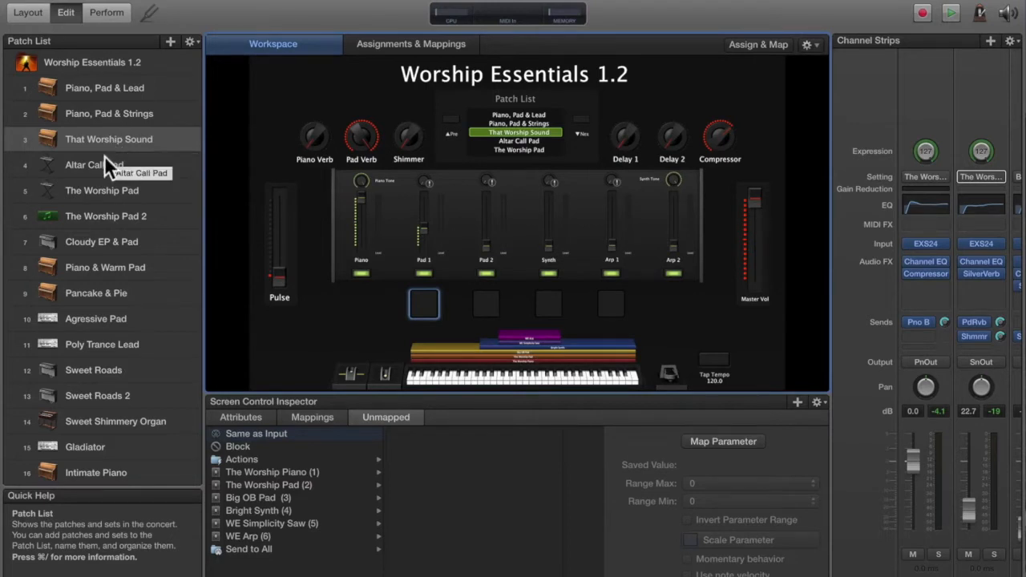
left_click(94, 112)
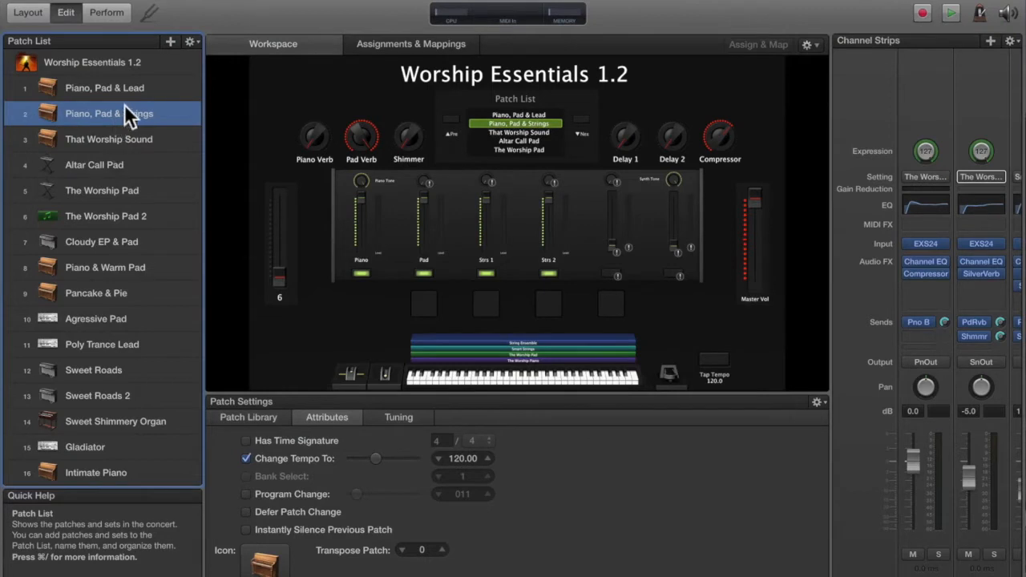
left_click(109, 60)
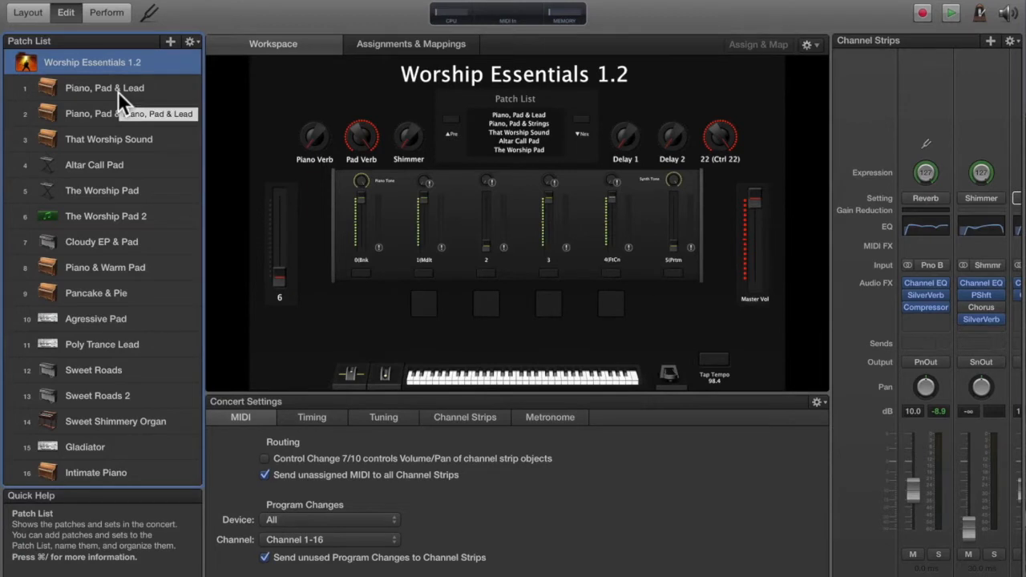
left_click(106, 94)
left_click(106, 113)
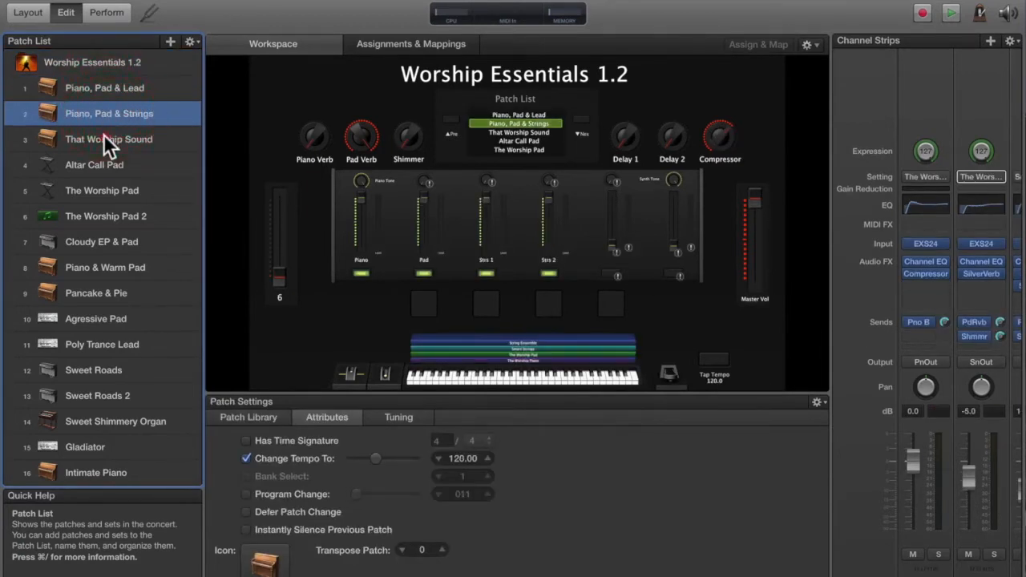
left_click(103, 138)
left_click(99, 165)
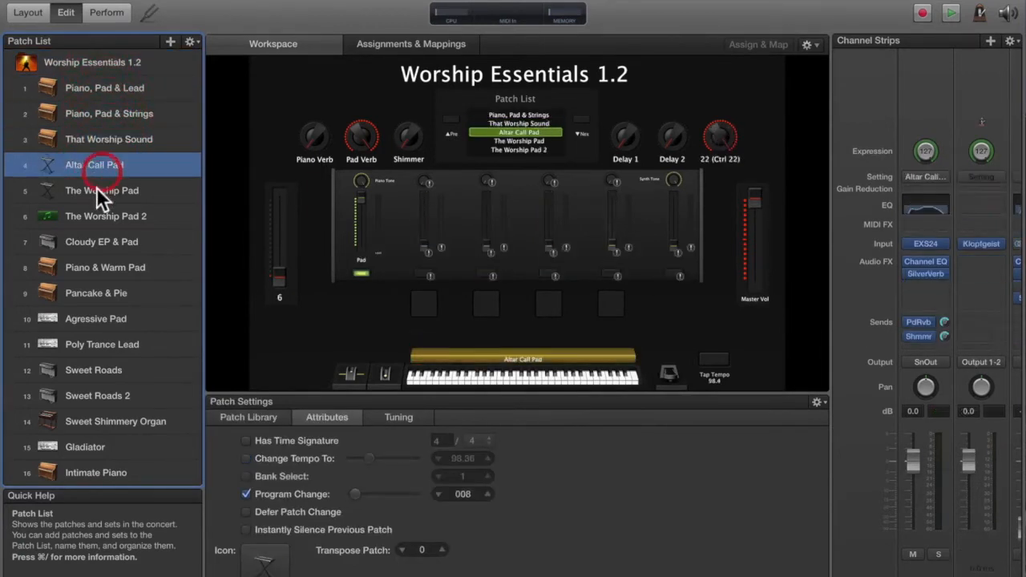
left_click(104, 62)
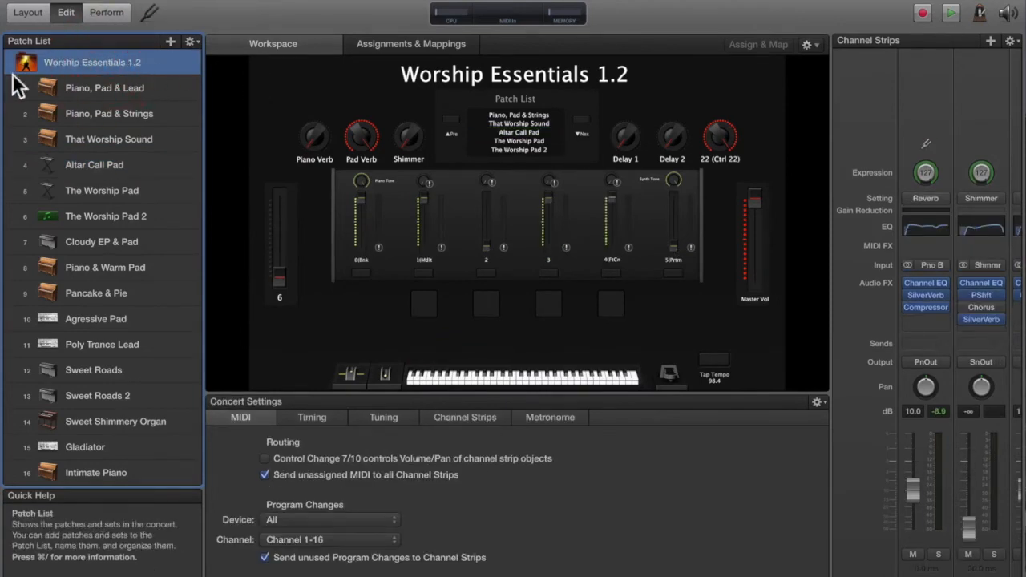
Add one instrument channel strip at concert level and enlarge the channel strip area.
left_click(990, 41)
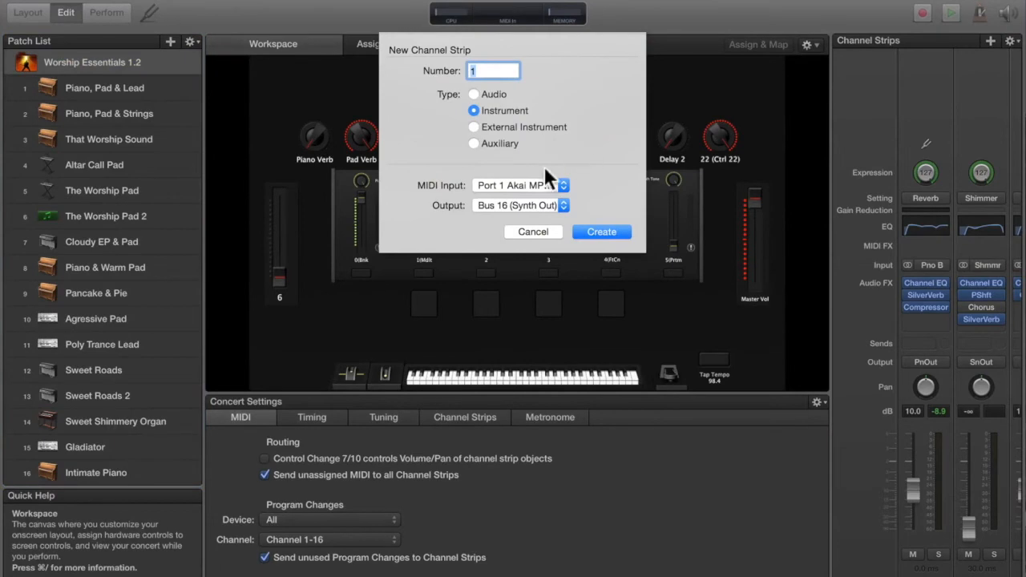
left_click(599, 231)
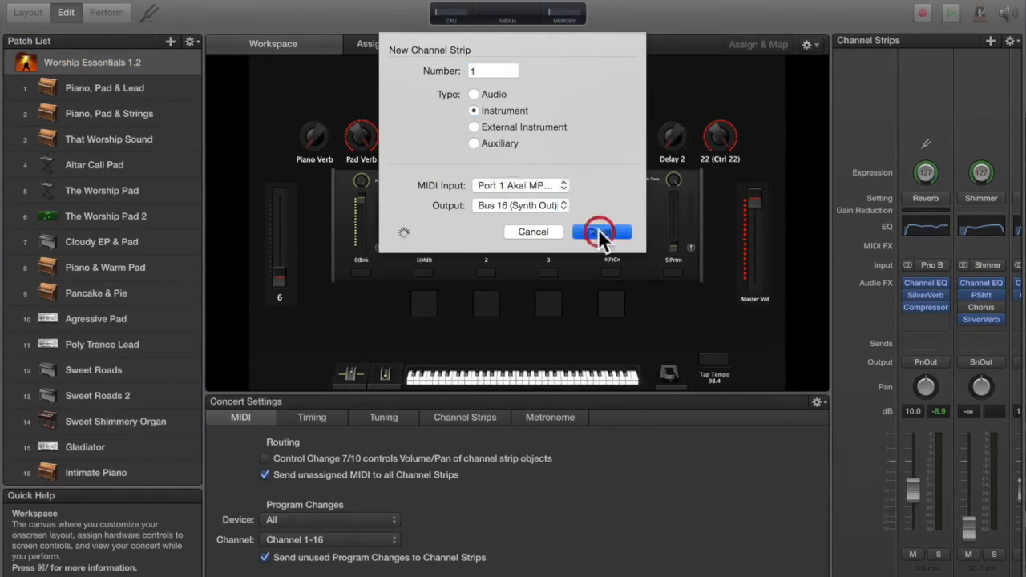
left_click(620, 261)
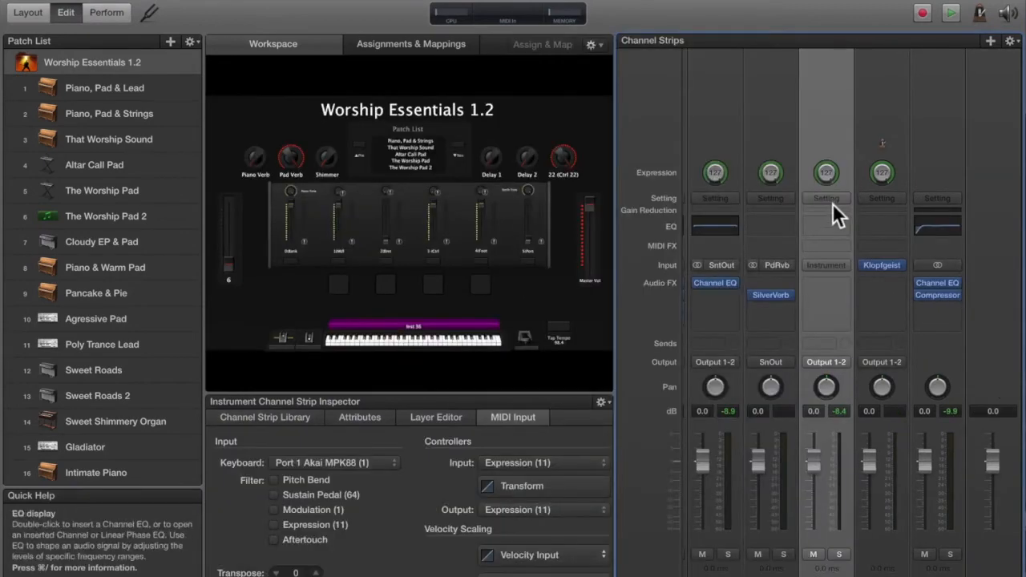
left_click(836, 196)
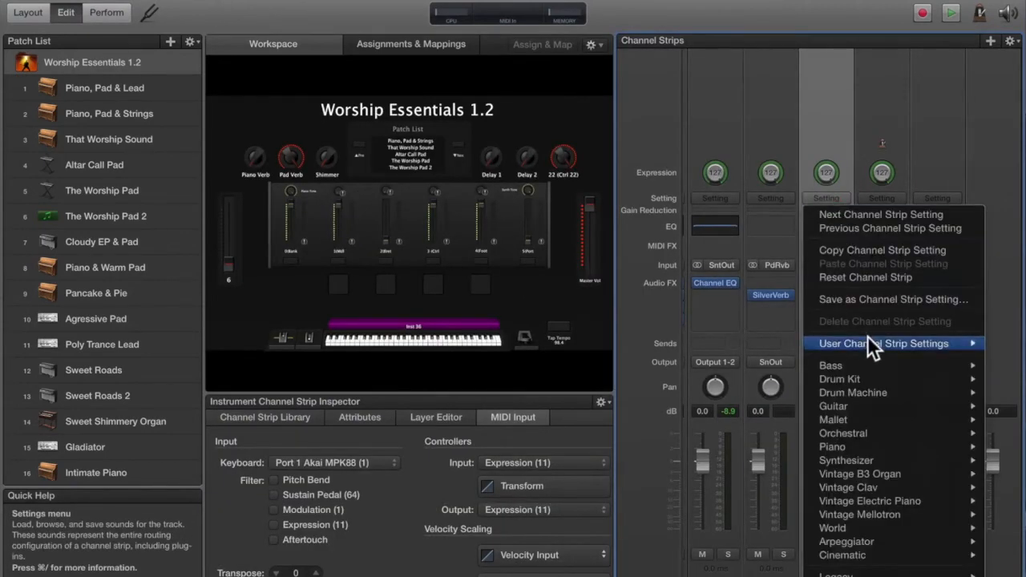
mouse_move(867, 336)
scroll(629, 271, "down", 1)
scroll(632, 270, "down", 20)
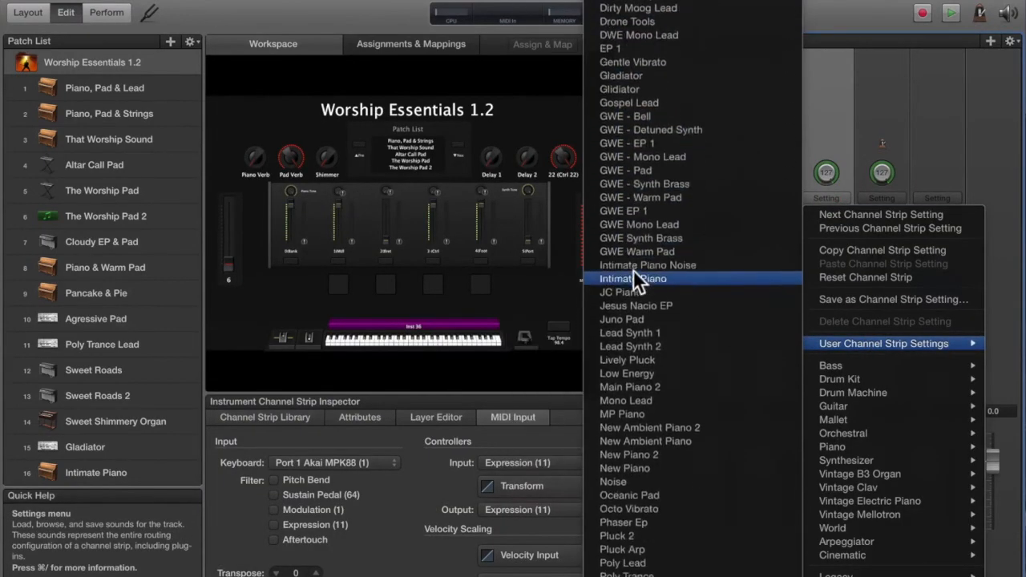
left_click(633, 274)
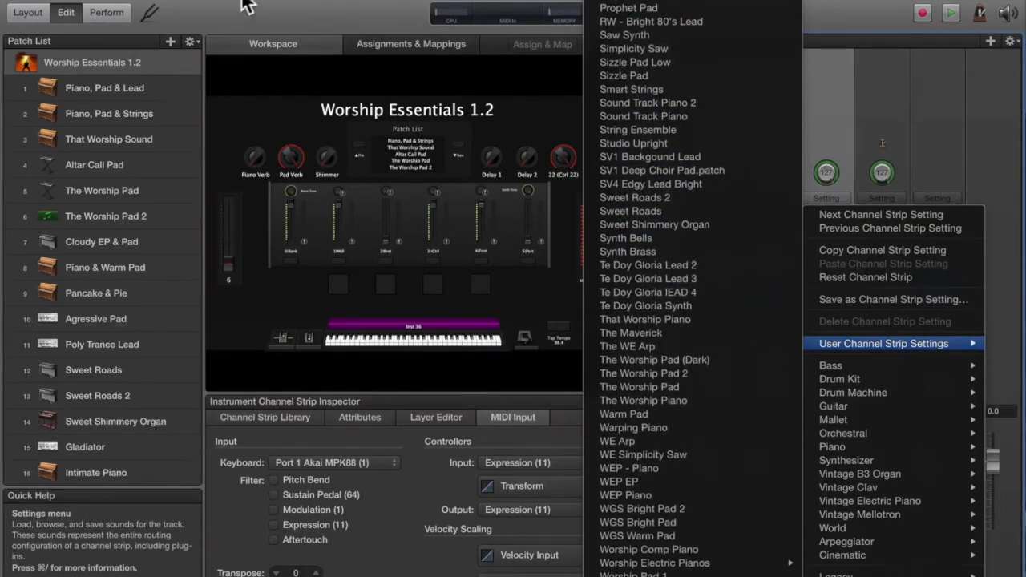
Copy The Worship Pad channel strip setting from the Piano, Pad & Lead patch onto the concert's new instrument strip.
left_click(119, 85)
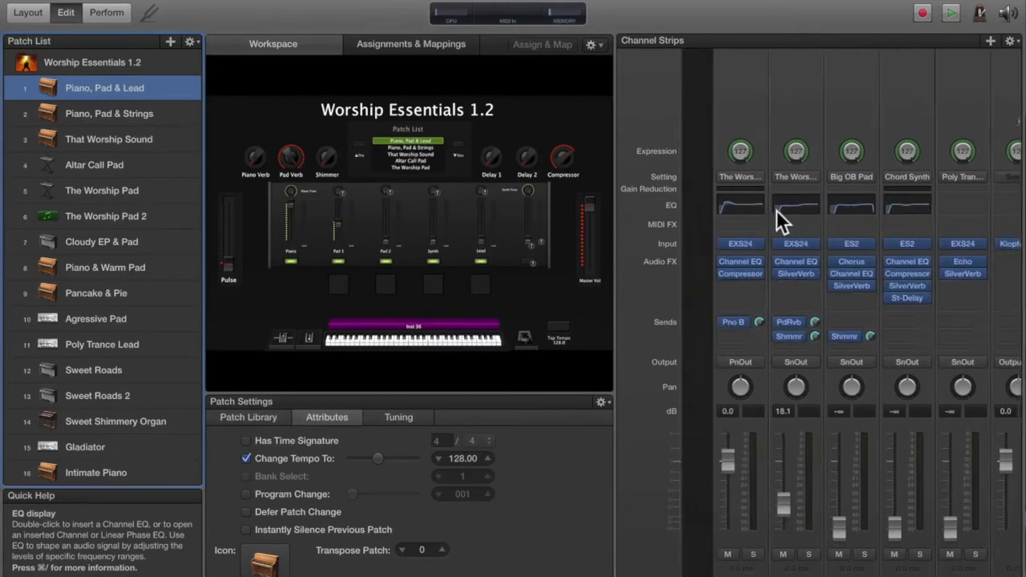
left_click(769, 175)
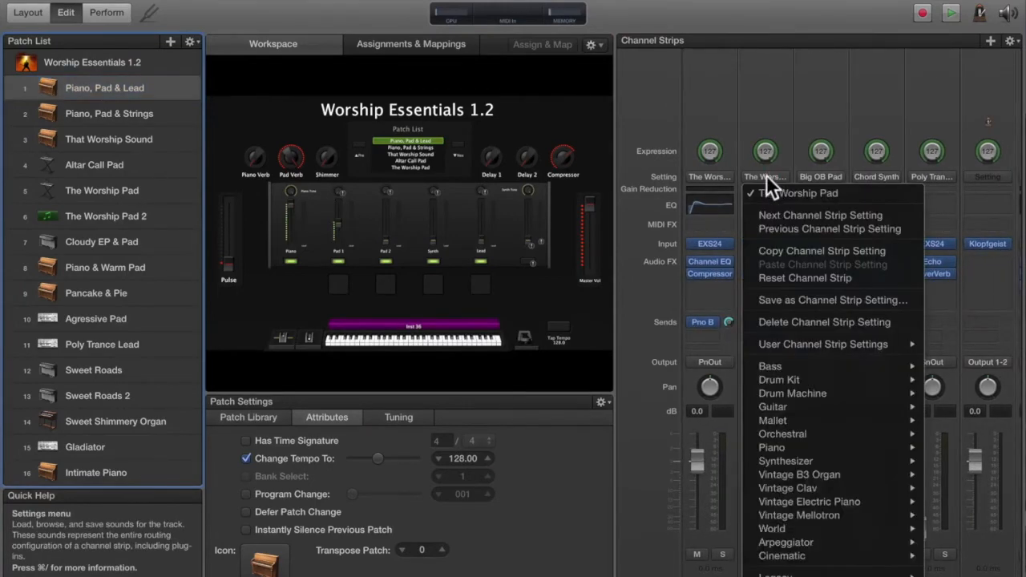
left_click(772, 250)
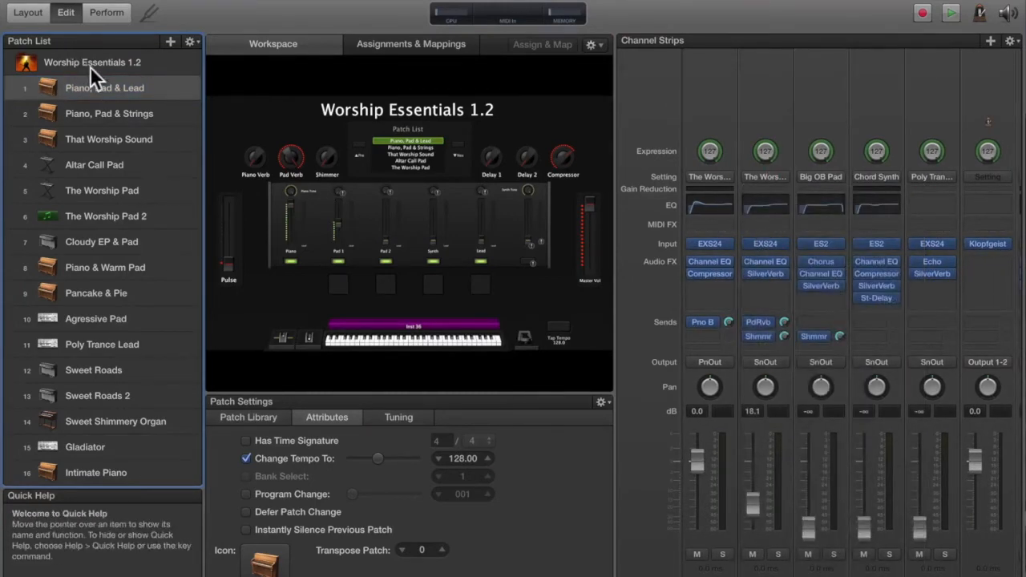
left_click(88, 60)
scroll(866, 258, "right", 5)
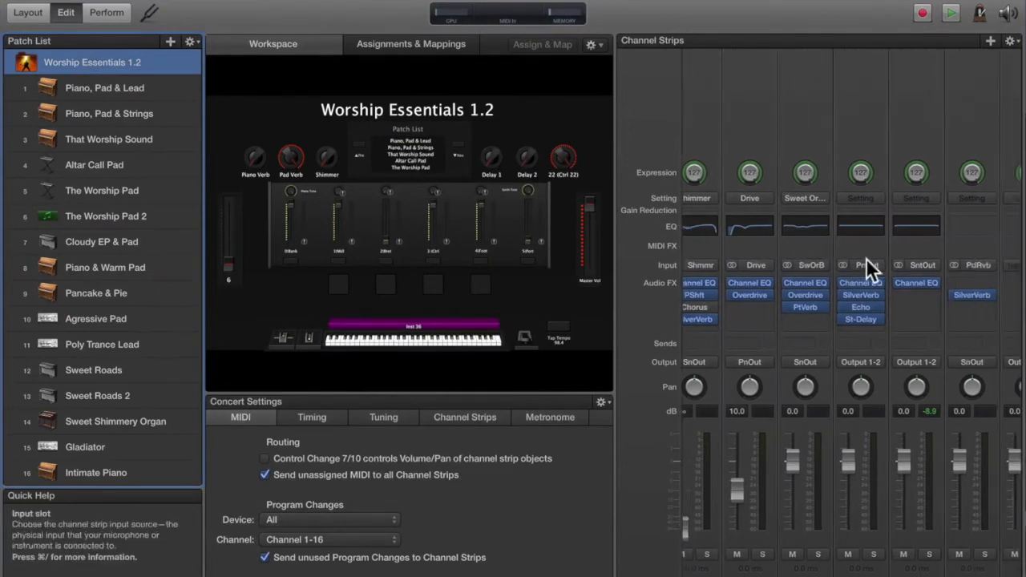
left_click(910, 197)
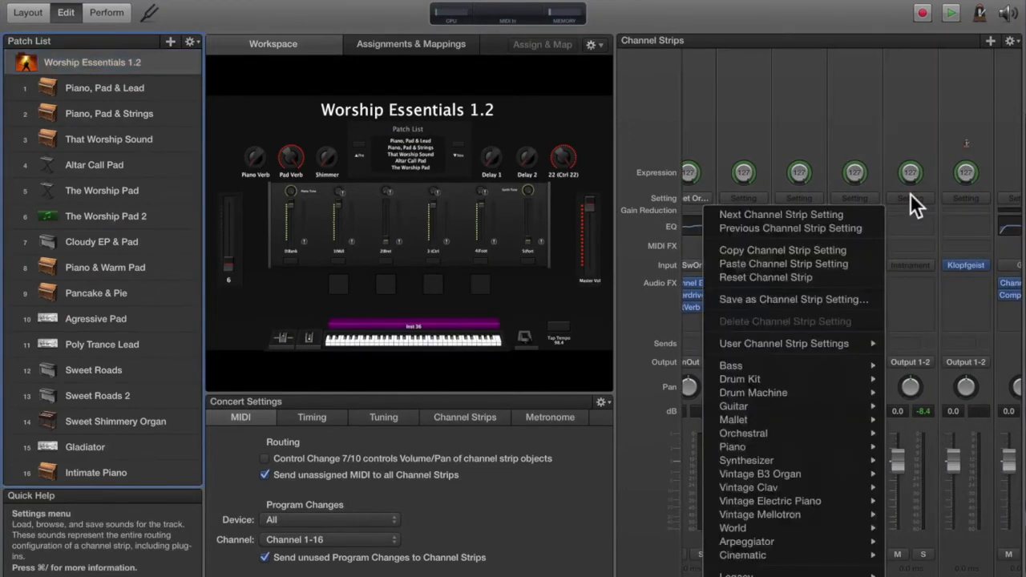
left_click(751, 266)
Set the concert-level The Worship Pad strip's volume to 0 dB and its keyboard input to None.
double_click(901, 410)
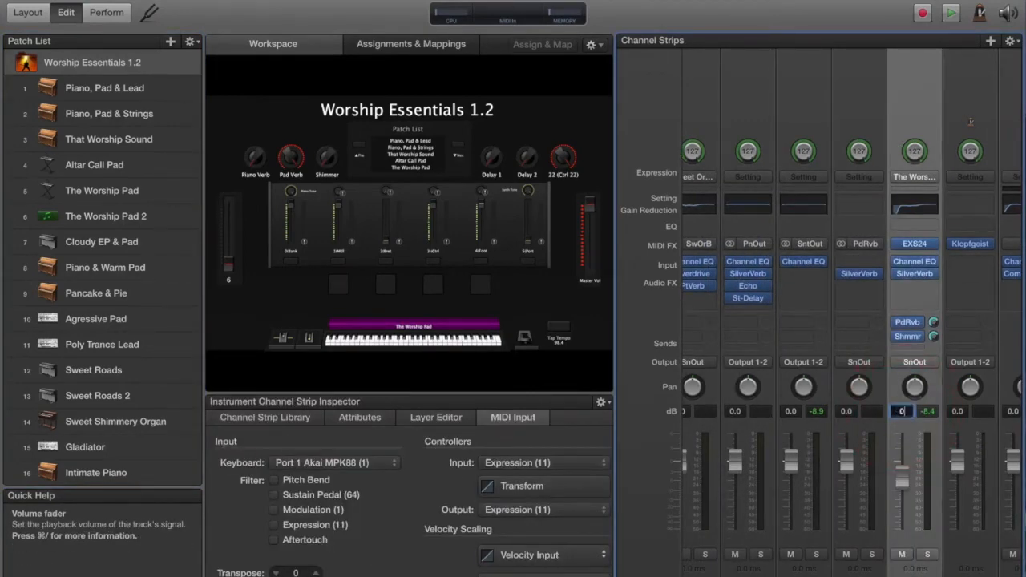
type("0")
key("Return")
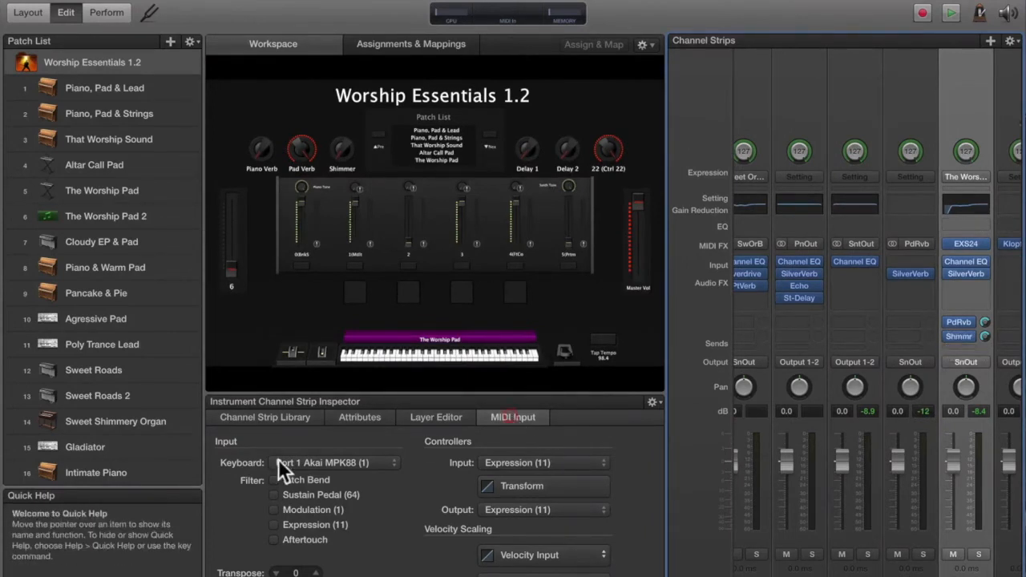
left_click(341, 460)
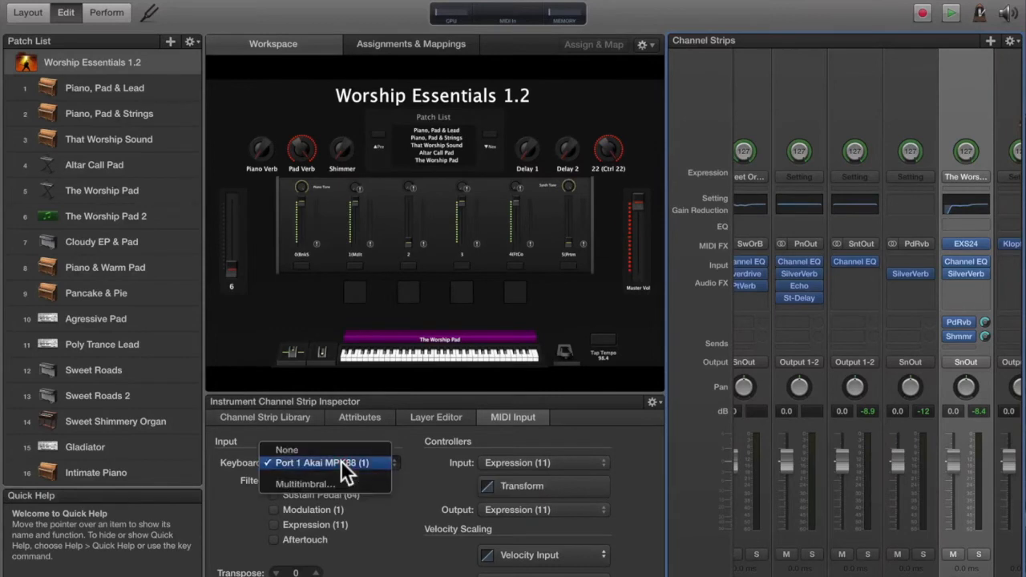
left_click(295, 450)
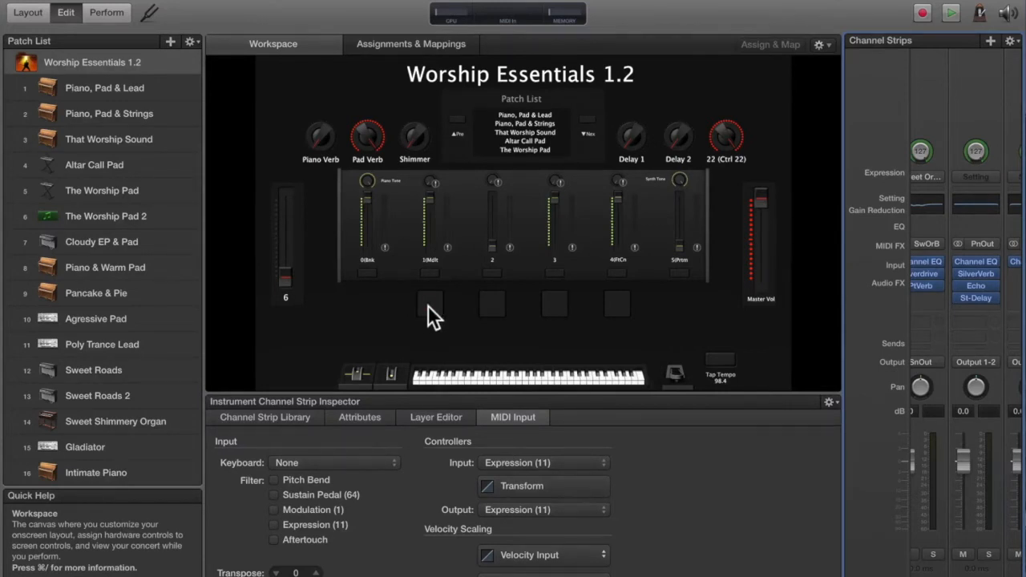
Map the first drum pad in the workspace to MIDI note C3 of the concert-level The Worship Pad channel strip.
left_click(428, 305)
scroll(269, 510, "down", 1)
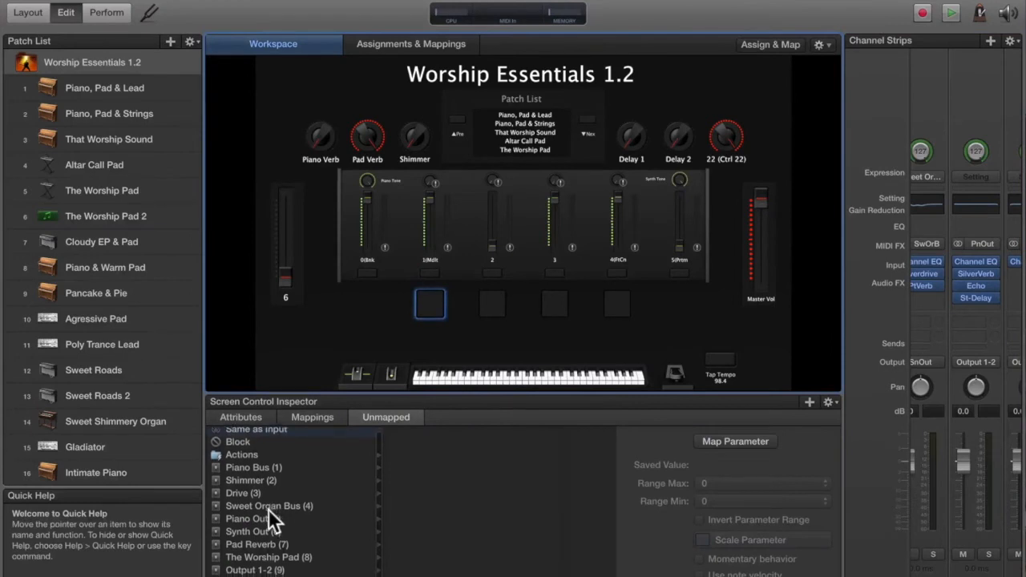
left_click(248, 555)
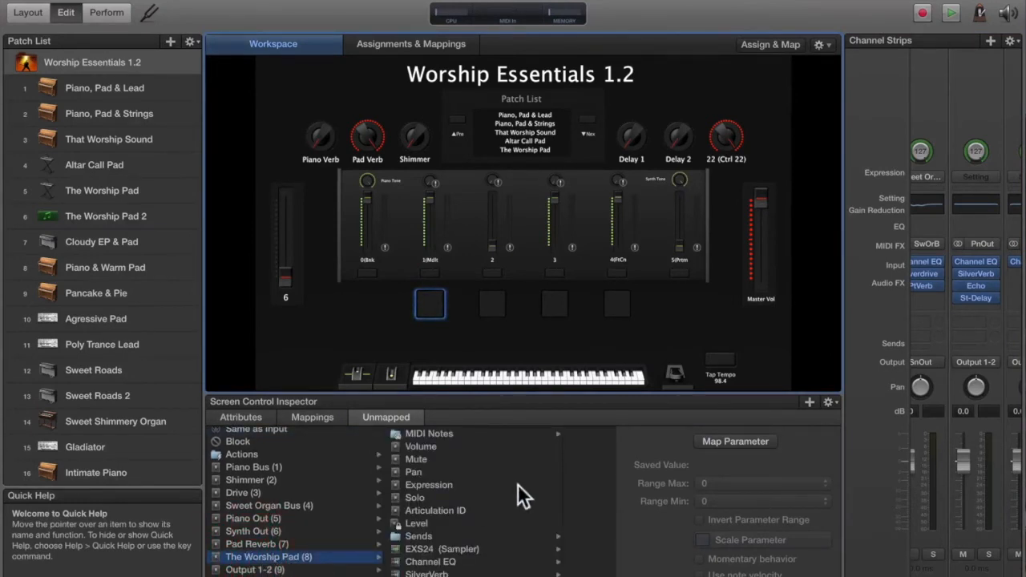
left_click(419, 434)
scroll(481, 515, "down", 8)
scroll(481, 516, "down", 4)
scroll(481, 553, "down", 3)
scroll(508, 554, "down", 3)
scroll(473, 557, "down", 2)
scroll(471, 561, "down", 2)
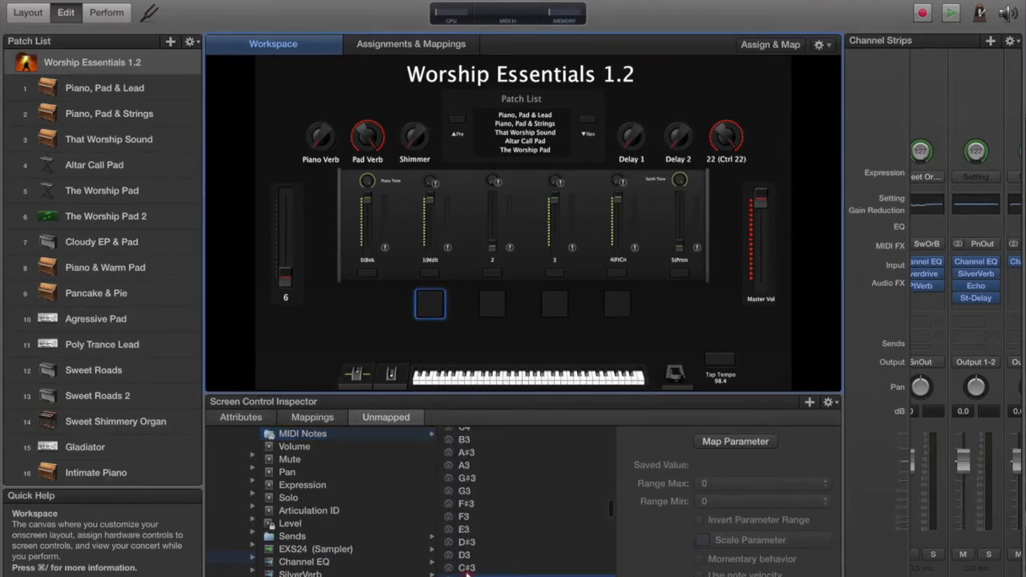
left_click(467, 572)
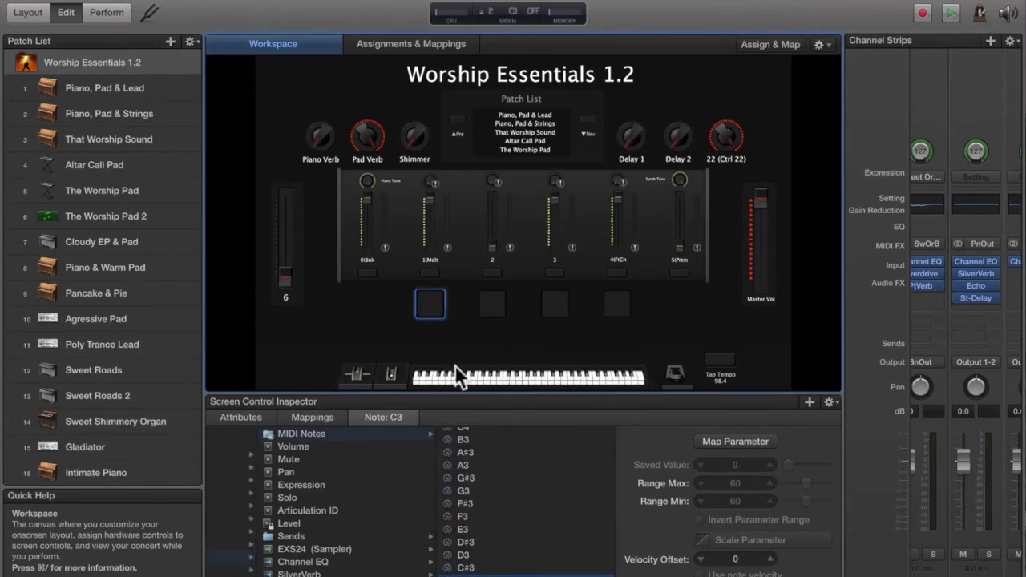
Map the second drum pad to MIDI note D3 of The Worship Pad channel strip.
left_click(490, 304)
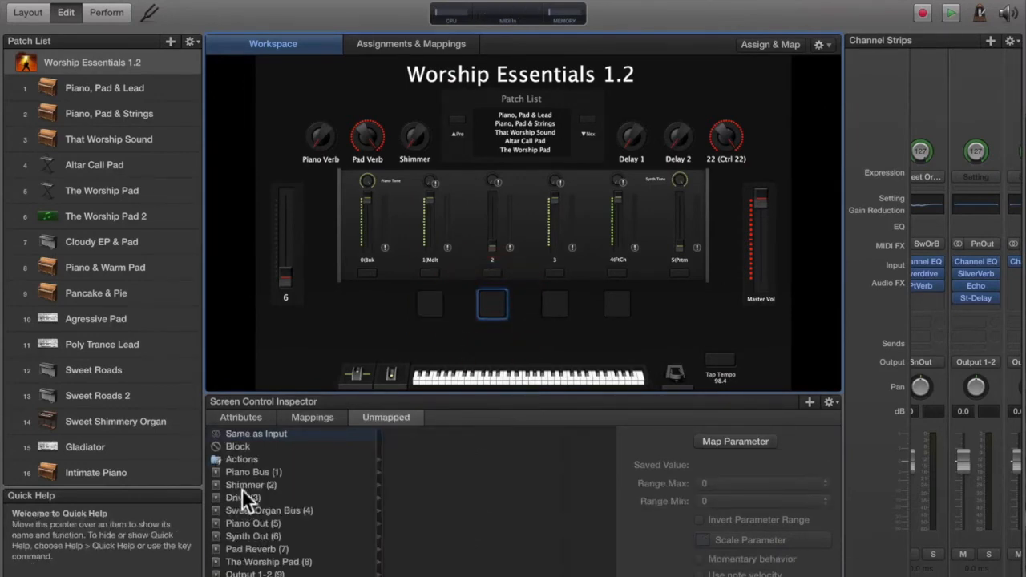
left_click(271, 563)
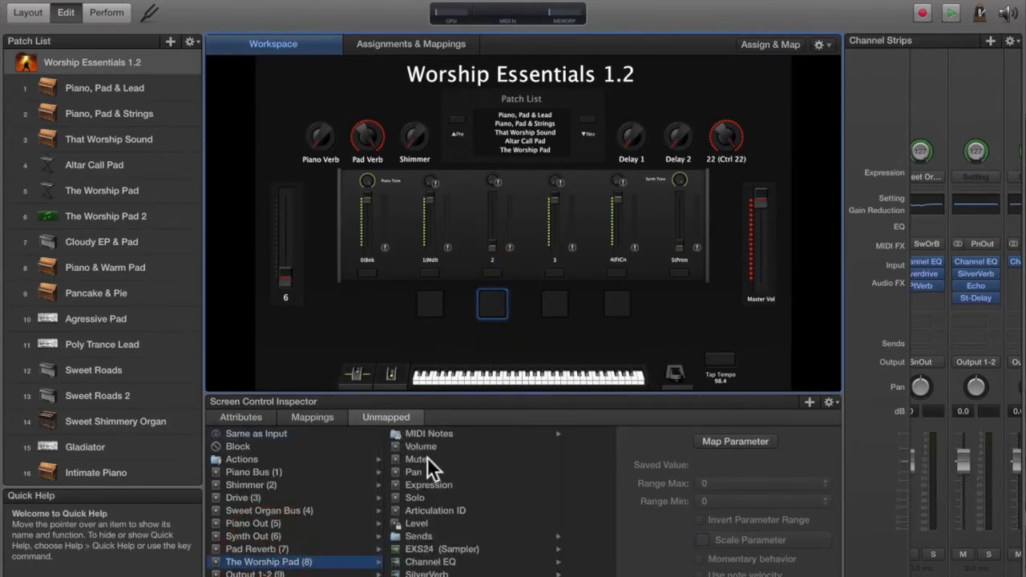
left_click(425, 433)
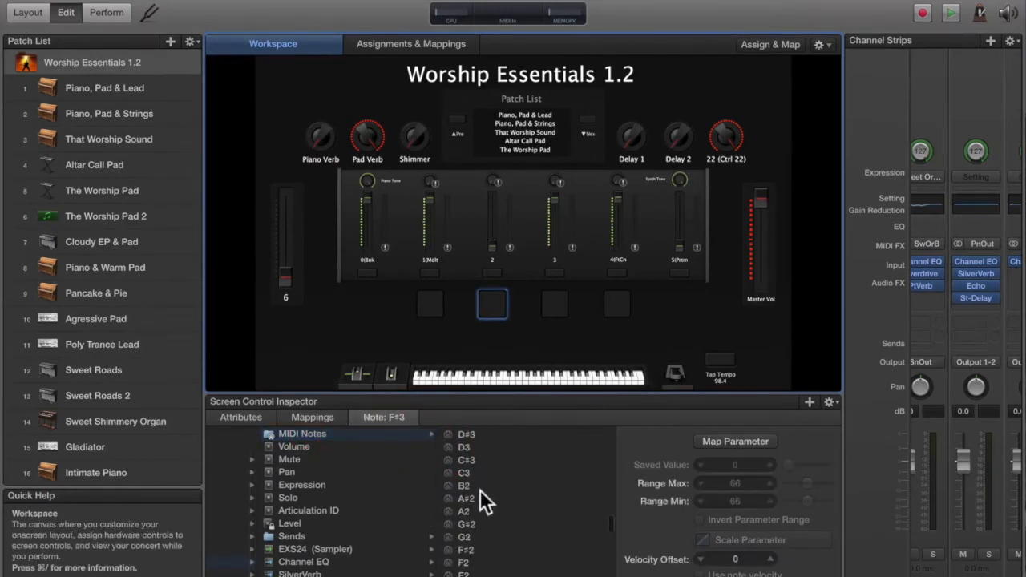
left_click(460, 447)
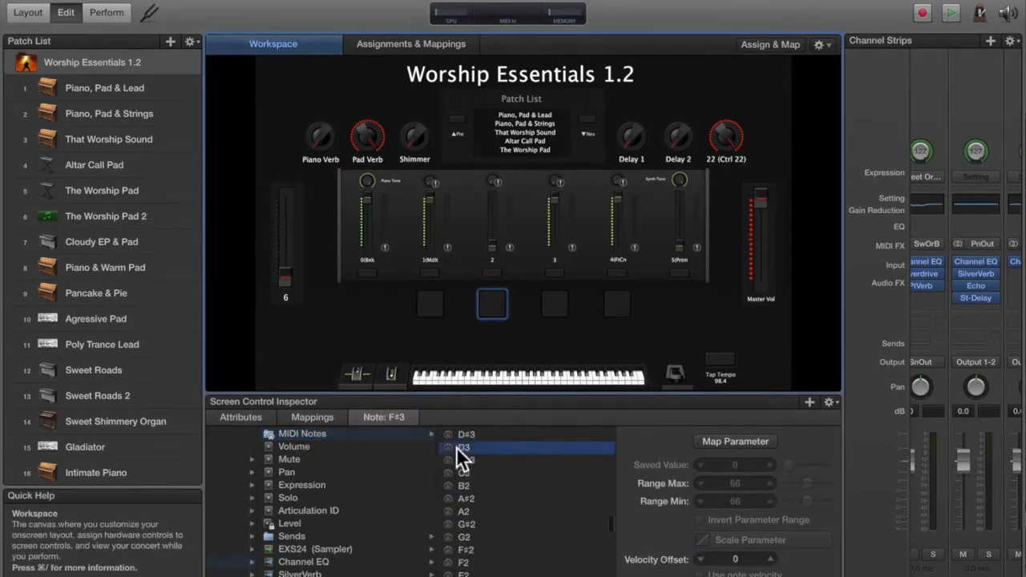
Map the third drum pad to MIDI note E3 of The Worship Pad channel strip.
left_click(558, 303)
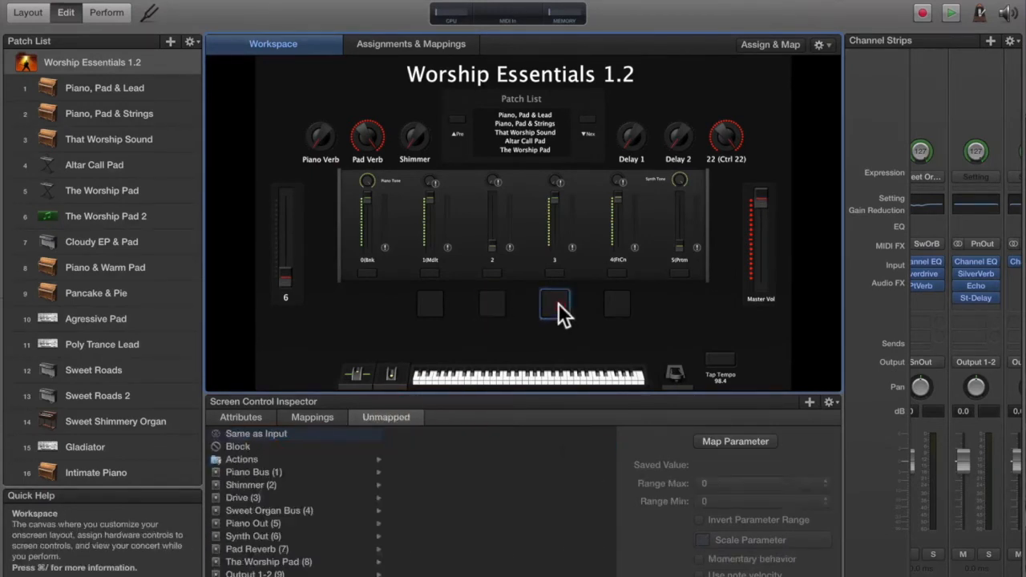
left_click(271, 562)
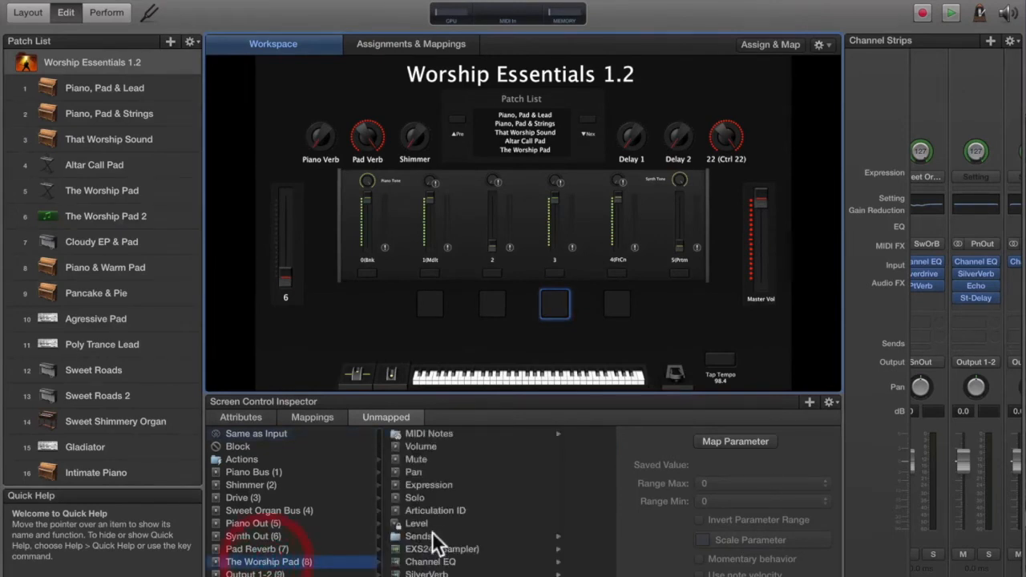
left_click(432, 433)
scroll(482, 511, "down", 10)
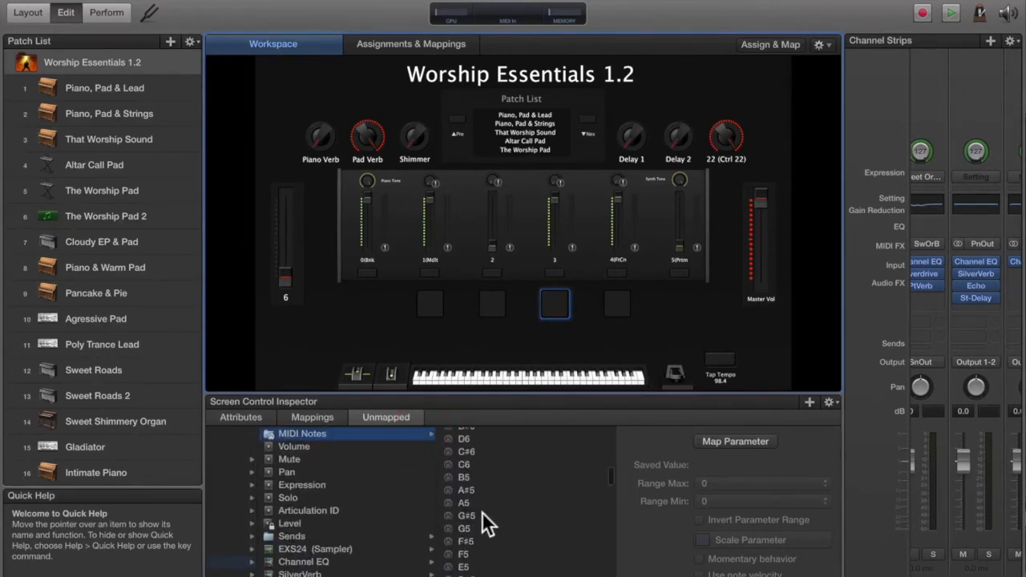
scroll(473, 553, "down", 3)
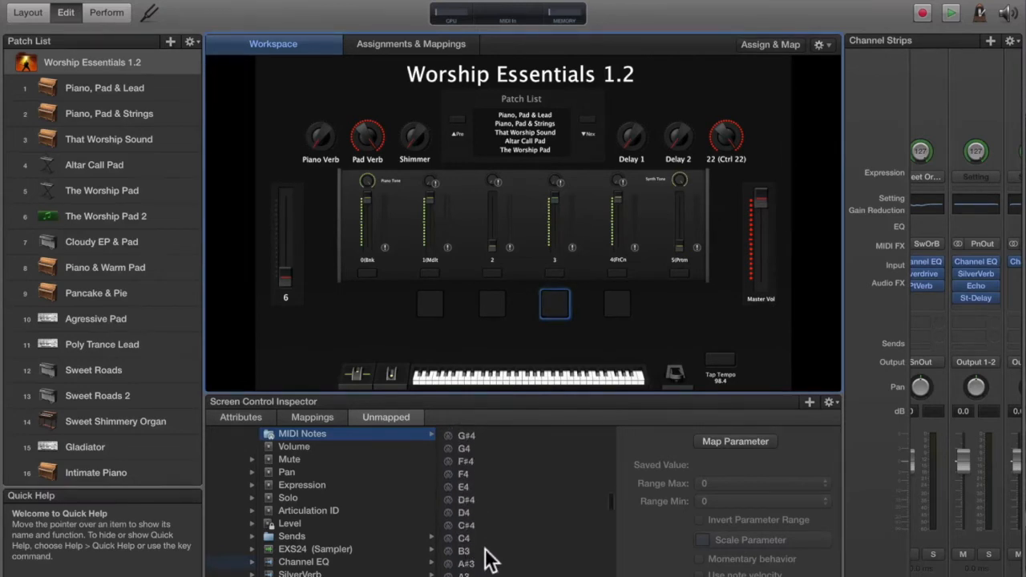
scroll(483, 554, "down", 2)
scroll(480, 572, "down", 1)
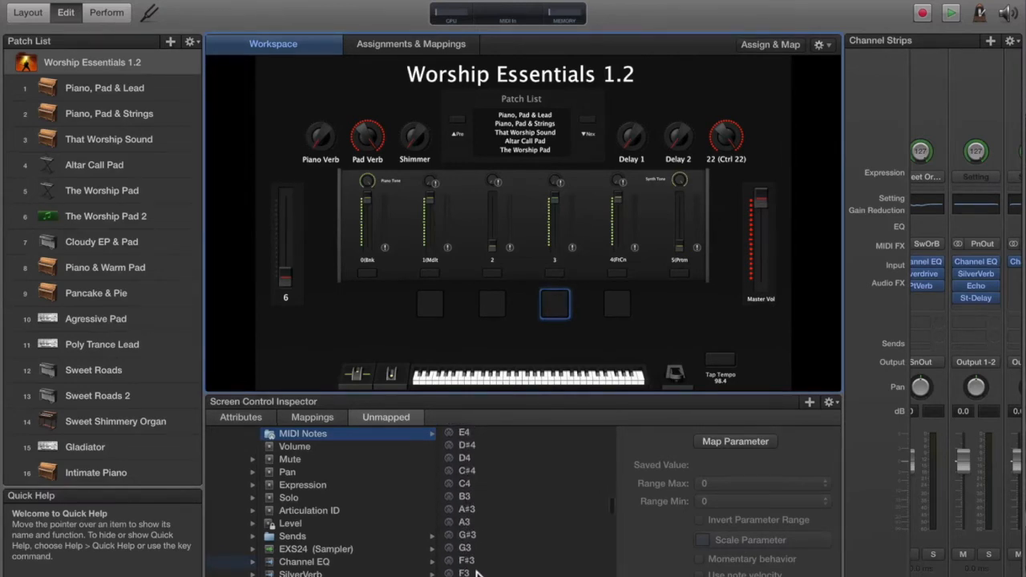
left_click(473, 576)
Map the fourth drum pad to MIDI note F3 of The Worship Pad channel strip.
left_click(617, 293)
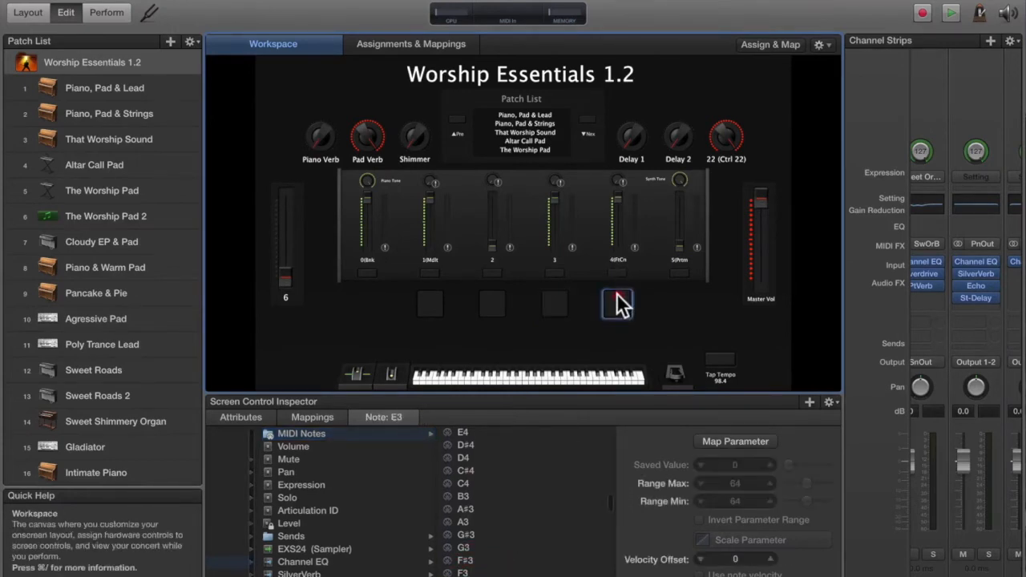
left_click(611, 299)
left_click(259, 562)
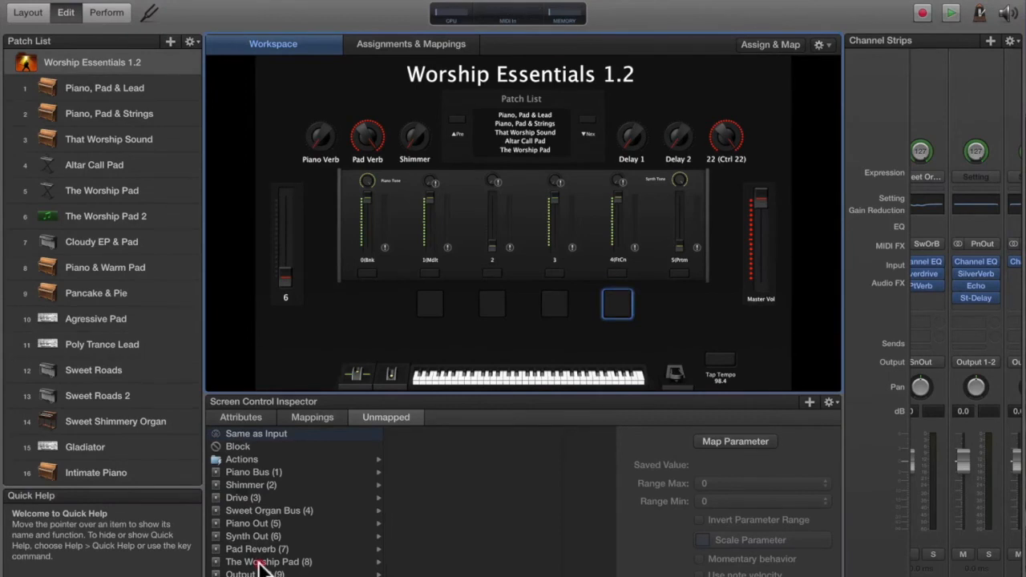
left_click(422, 431)
scroll(470, 522, "down", 7)
scroll(470, 521, "down", 5)
scroll(471, 522, "down", 3)
left_click(465, 558)
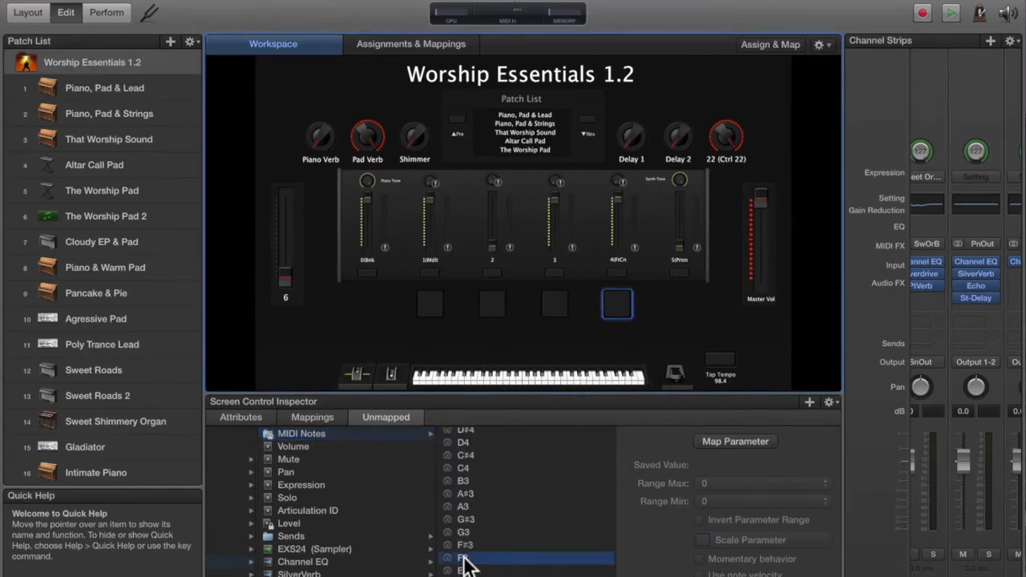
Select the concert, and step through the patches from Piano, Pad & Lead to The Worship Pad 2 to test the drum pads in each.
left_click(99, 62)
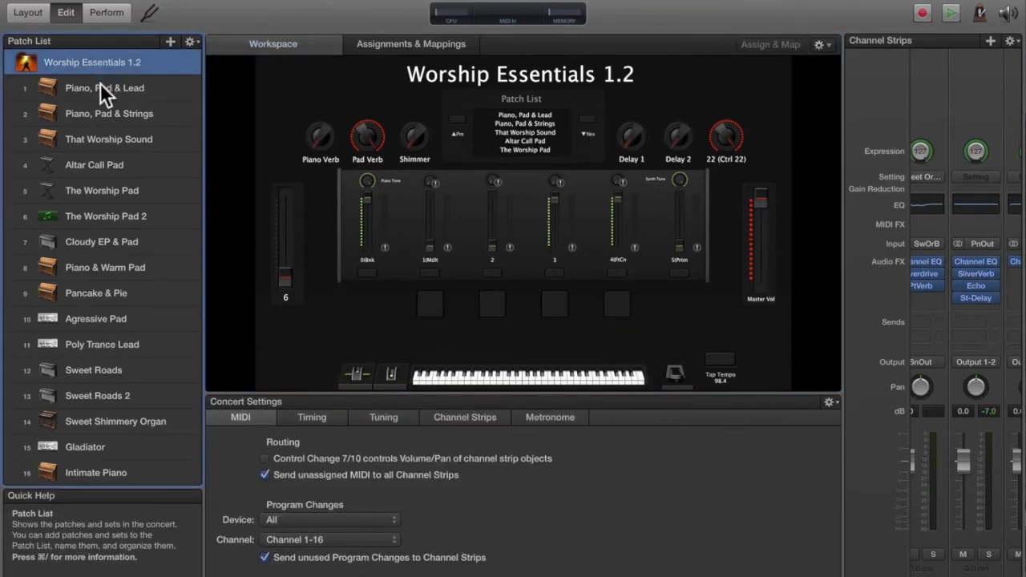
left_click(100, 87)
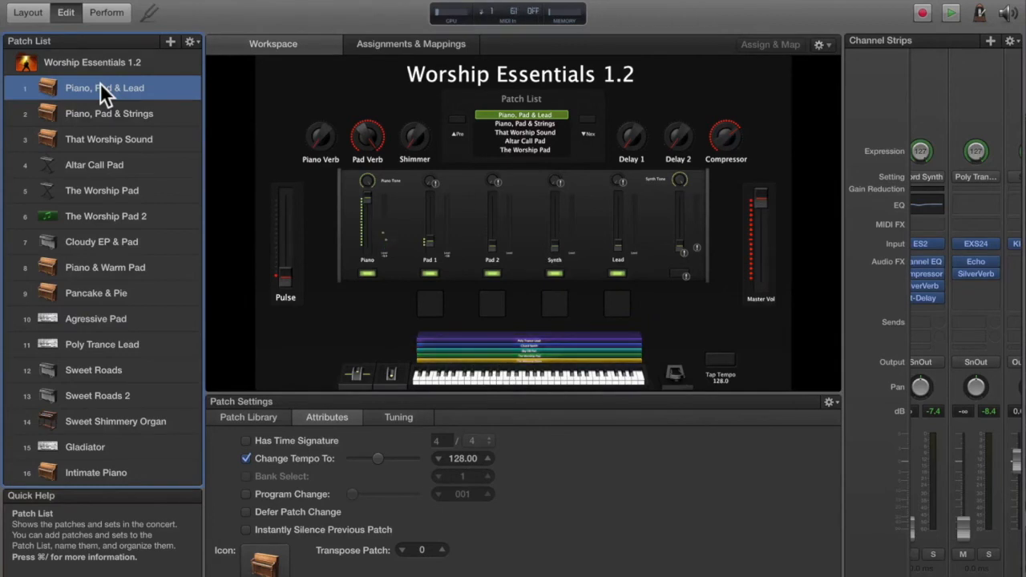
key("Down")
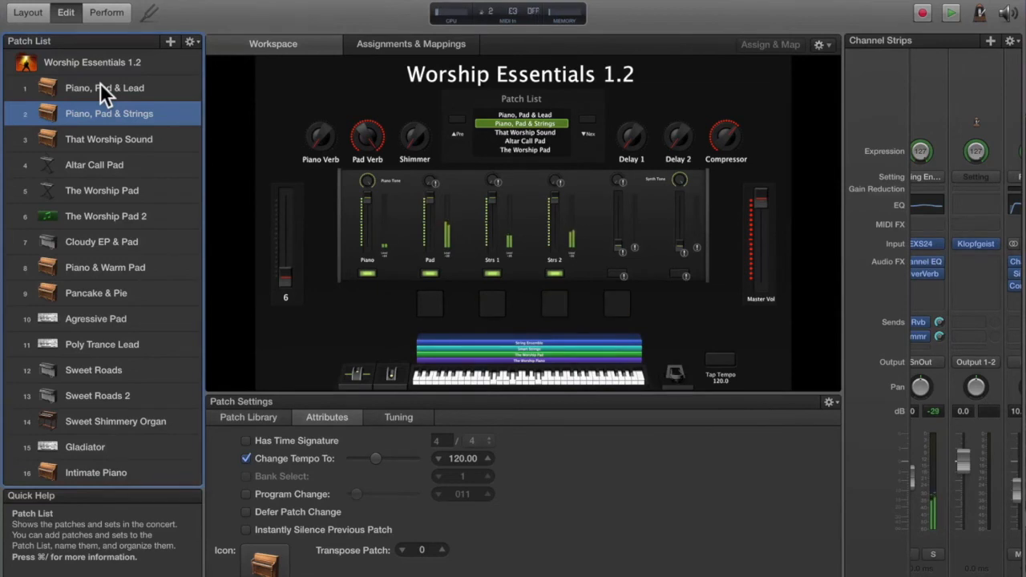
key("Down")
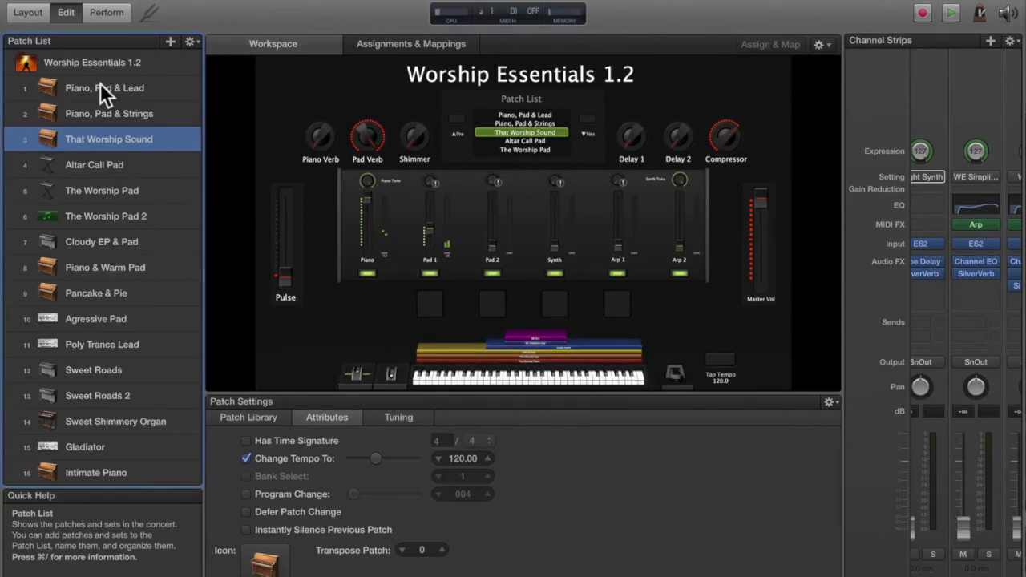
key("Down")
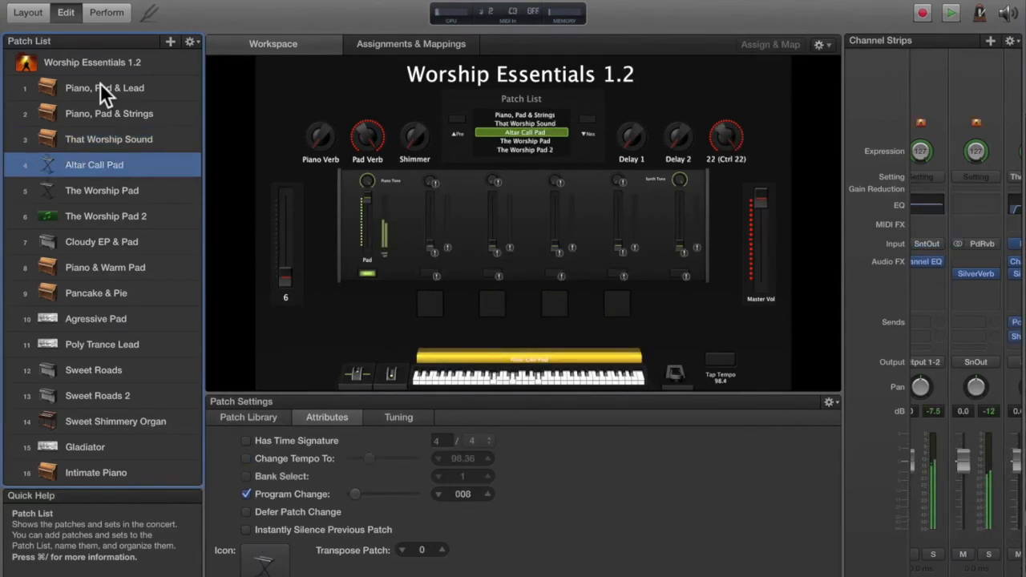
key("Down")
key("Down")
key("Down")
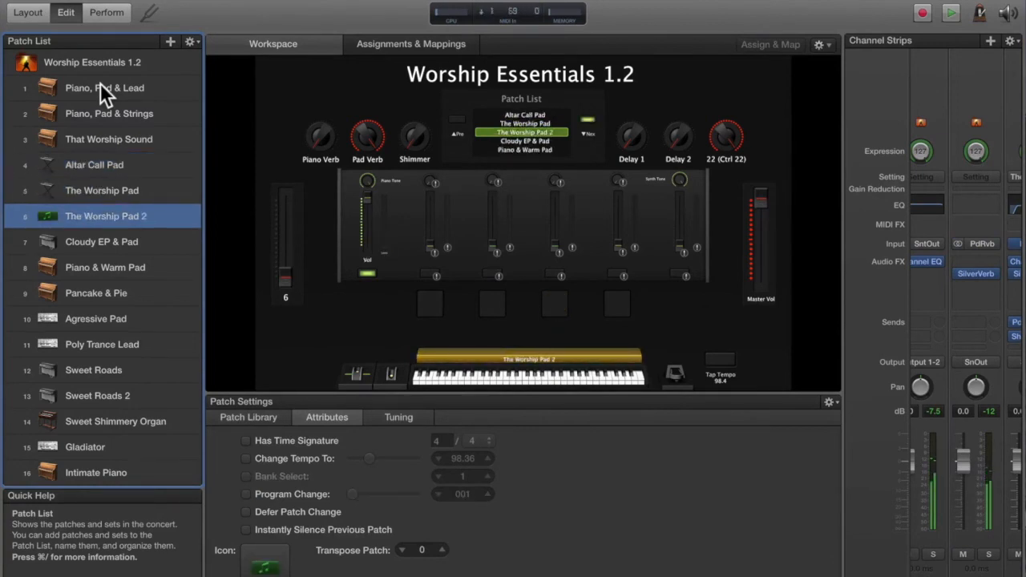